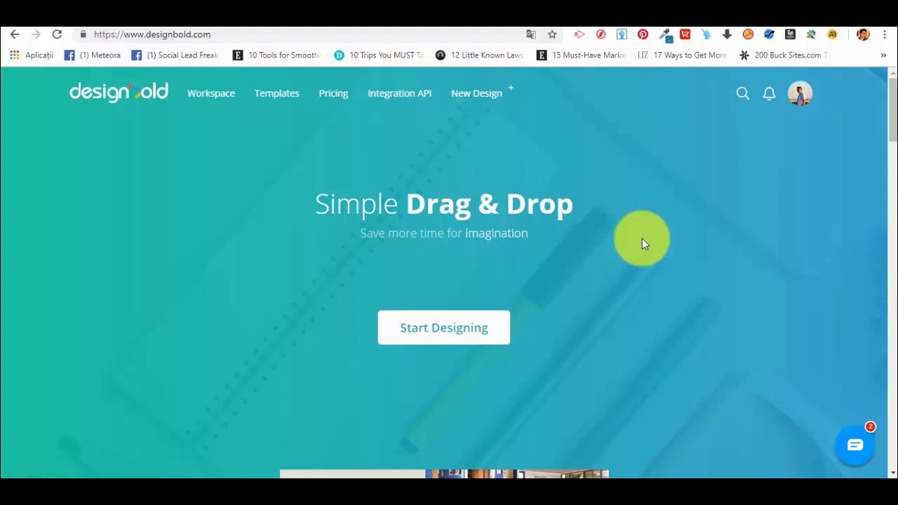
Log out of the current DesignBold account.
left_click(800, 94)
left_click(666, 332)
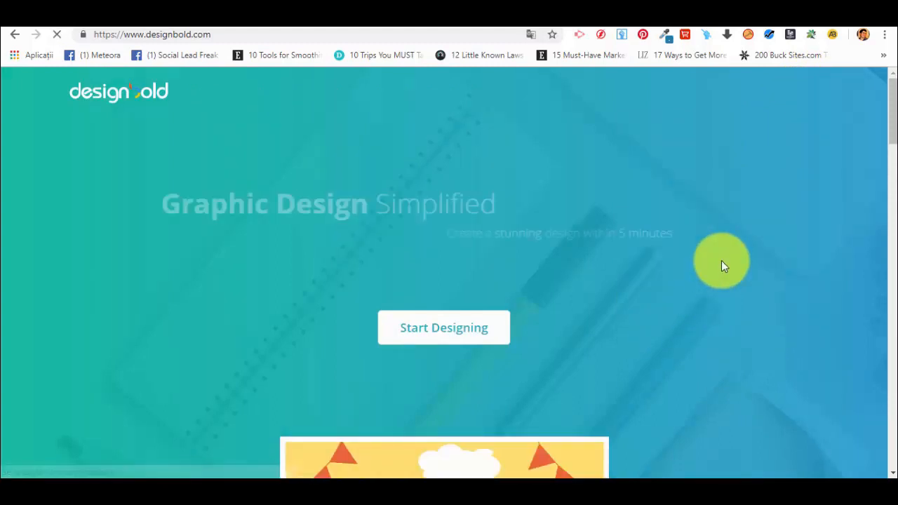
left_click(119, 35)
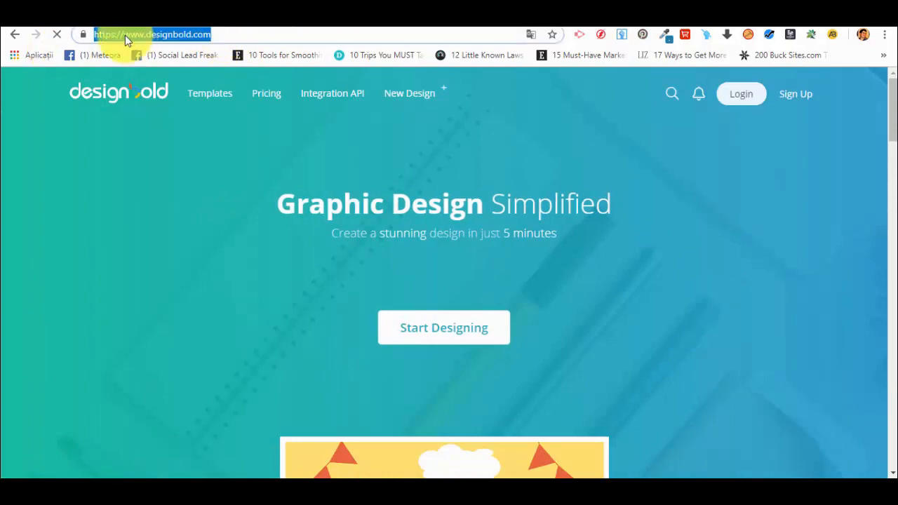
left_click(665, 230)
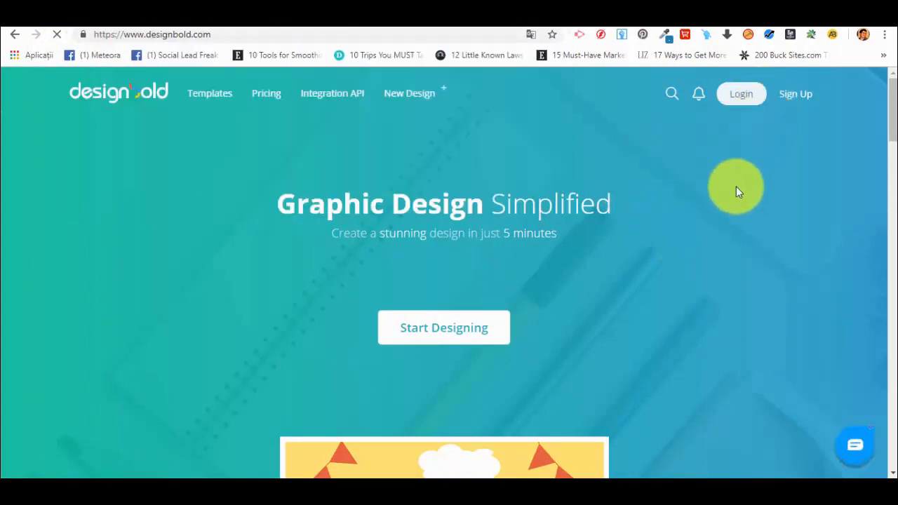
View the sign-up form for a new account, close it, and log in with Facebook instead.
left_click(803, 103)
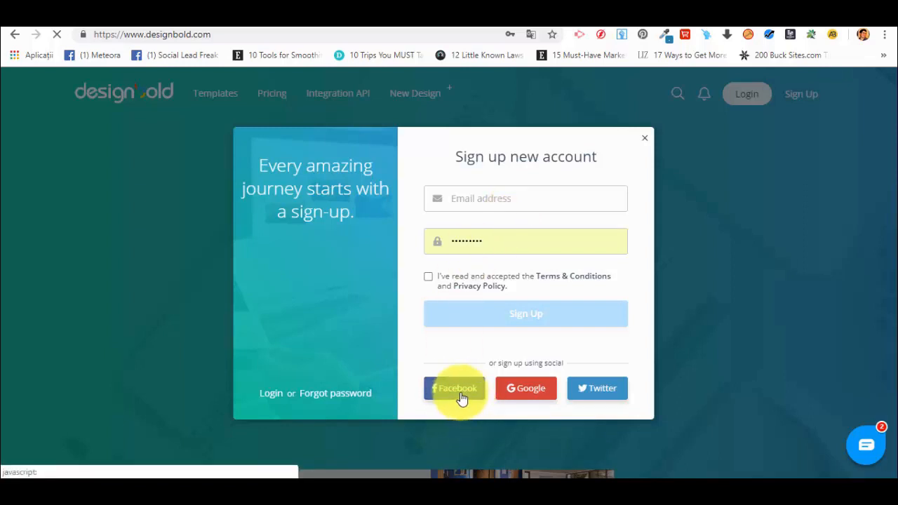
left_click(647, 139)
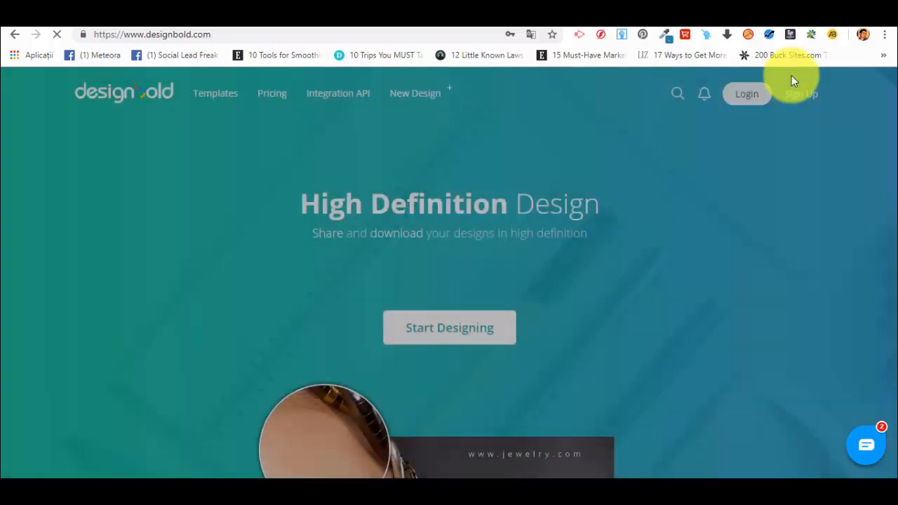
left_click(733, 99)
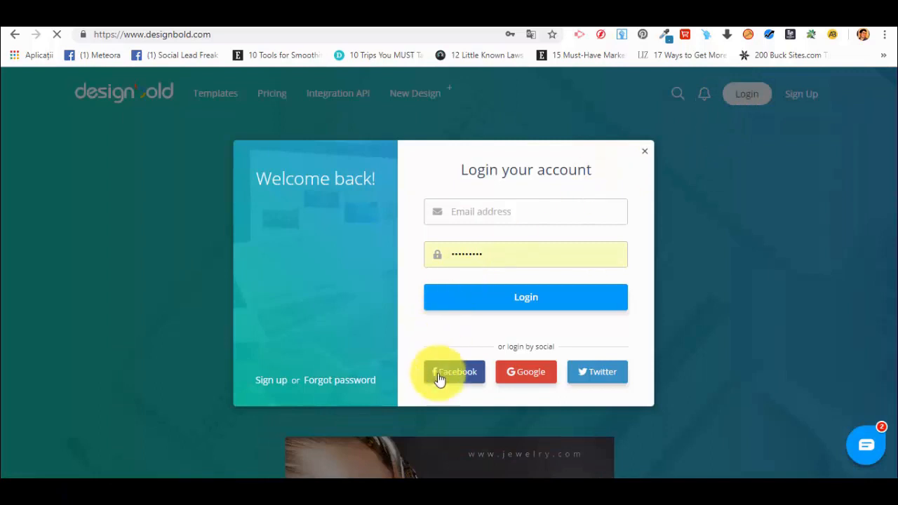
left_click(439, 377)
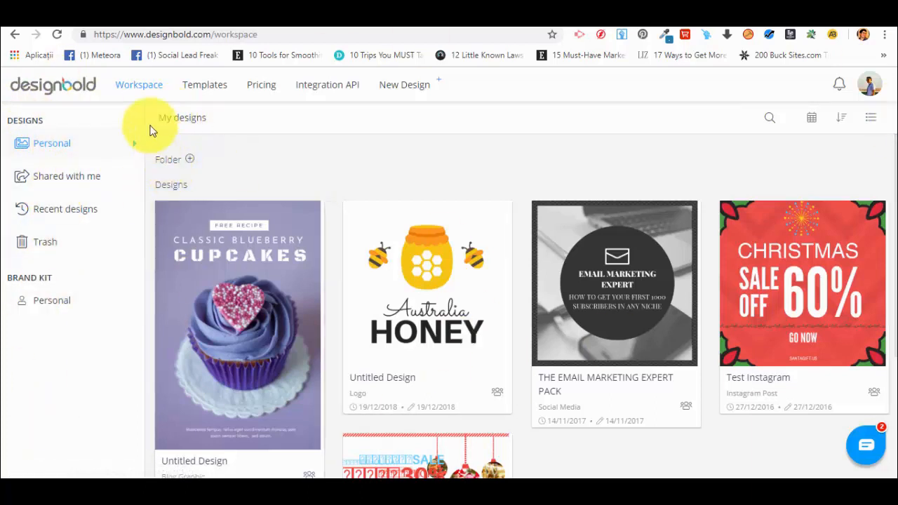
Look through the personal designs and view the Test Instagram design in the editor before returning to the workspace.
scroll(224, 281, "down", 2)
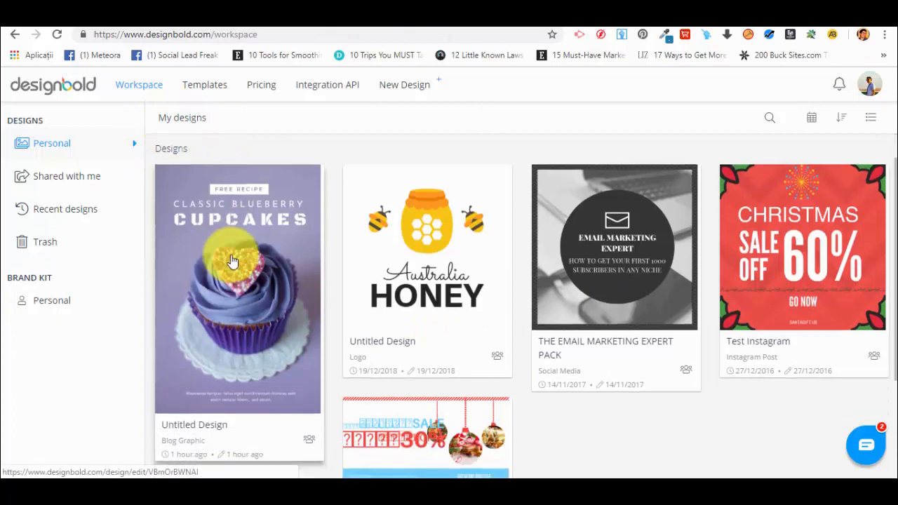
scroll(236, 250, "down", 3)
scroll(237, 250, "up", 5)
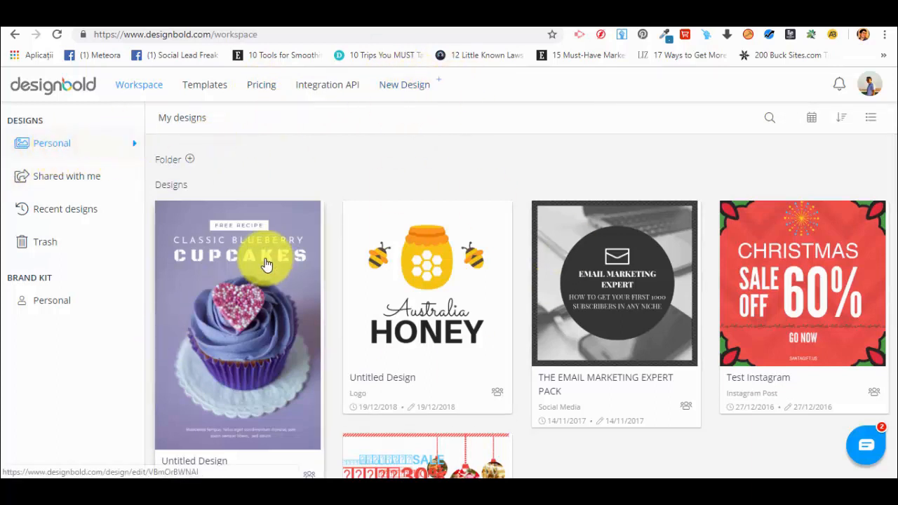
scroll(260, 246, "down", 2)
scroll(673, 239, "up", 2)
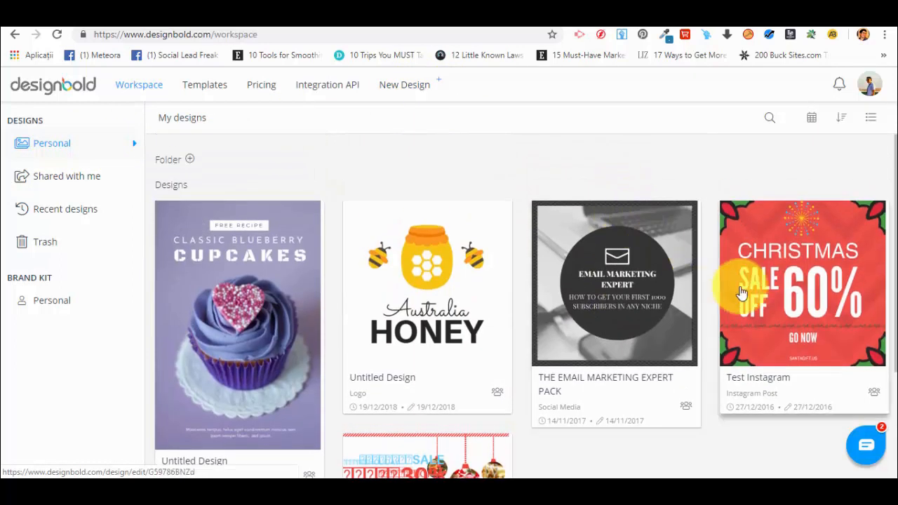
left_click(776, 247)
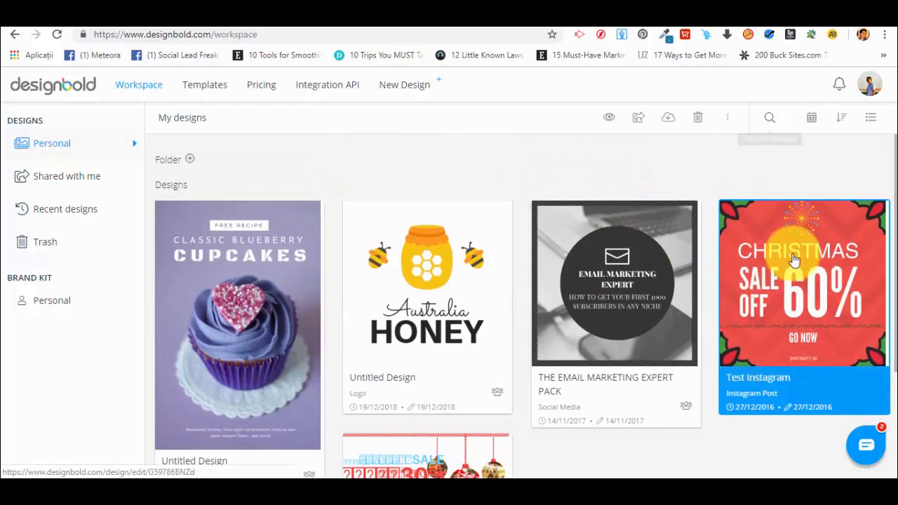
left_click(810, 301)
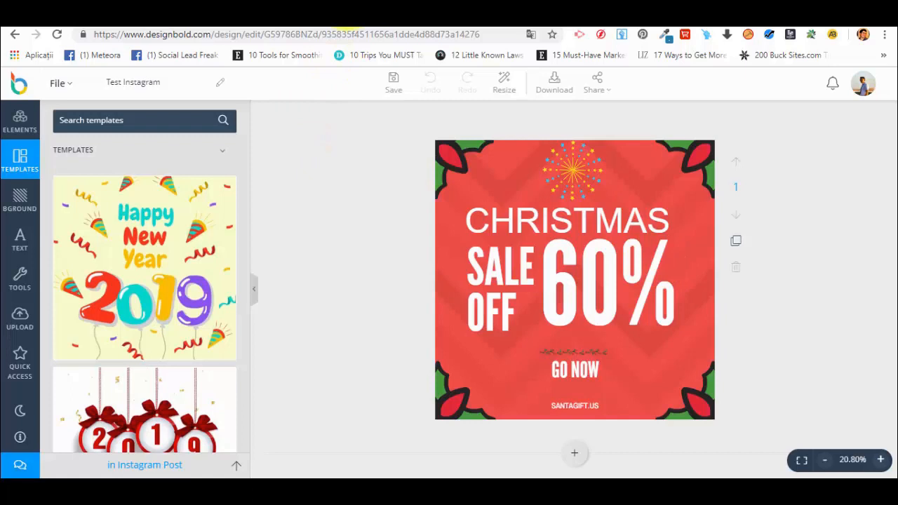
key("alt+Left")
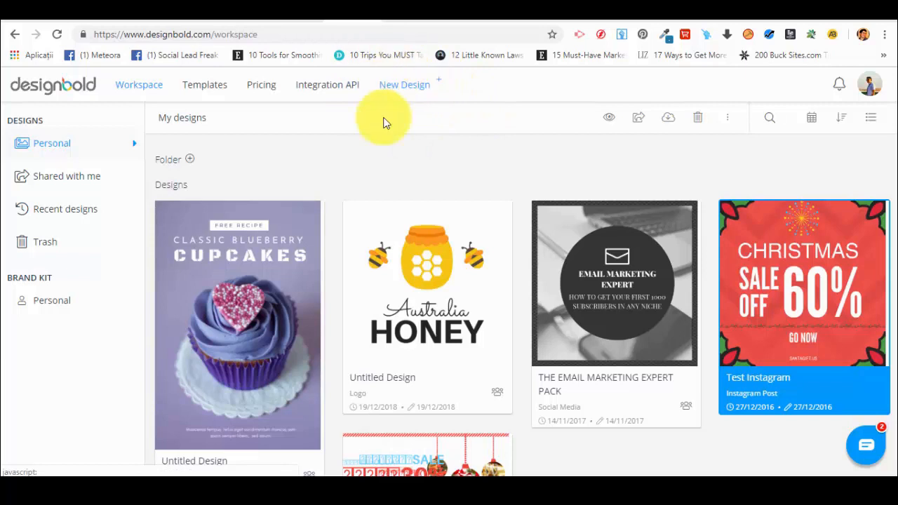
Start a new design and look through the searchable list of design formats and their sizes.
left_click(423, 91)
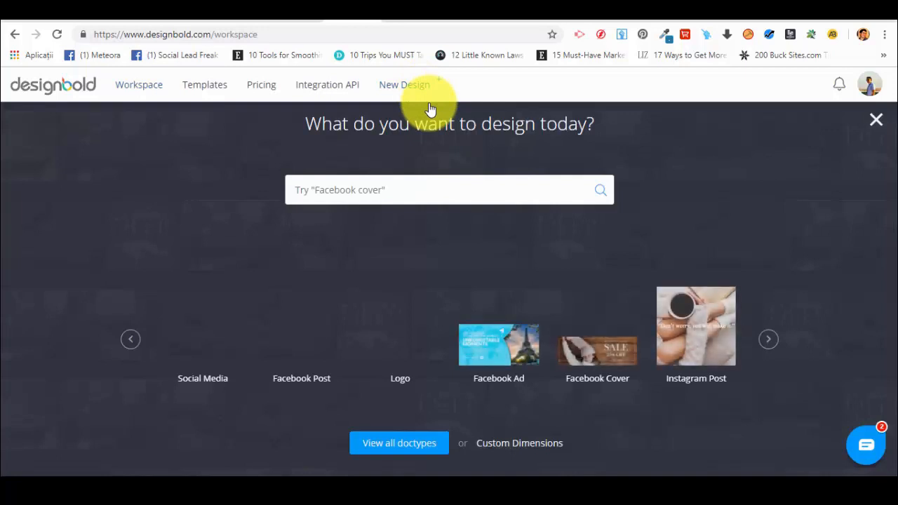
left_click(366, 192)
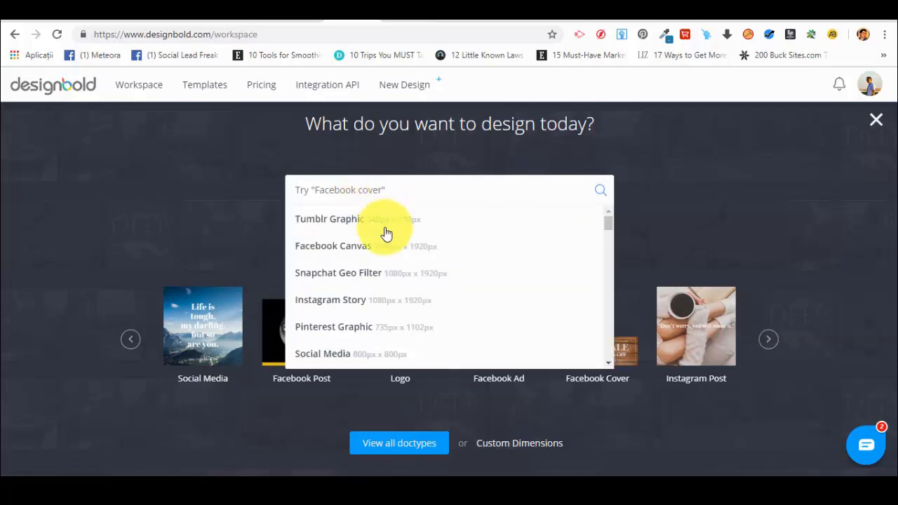
scroll(386, 273, "down", 2)
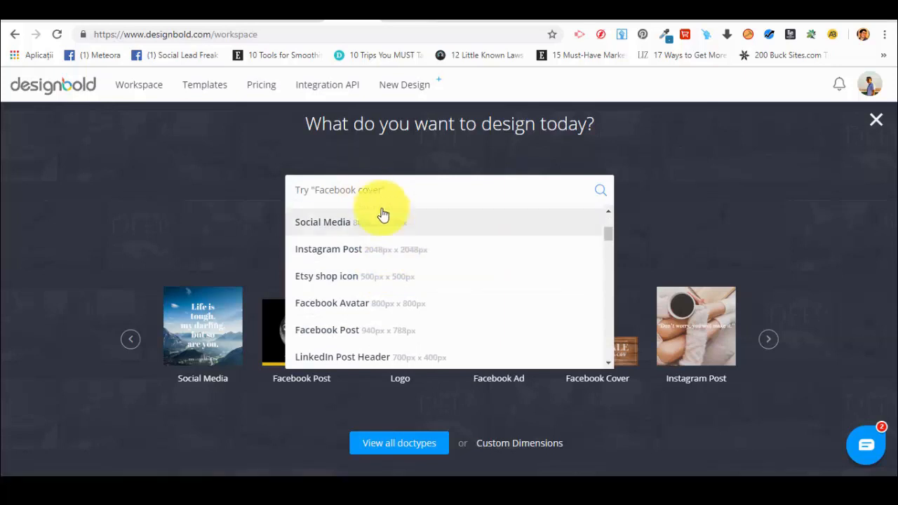
left_click(324, 190)
left_click(325, 190)
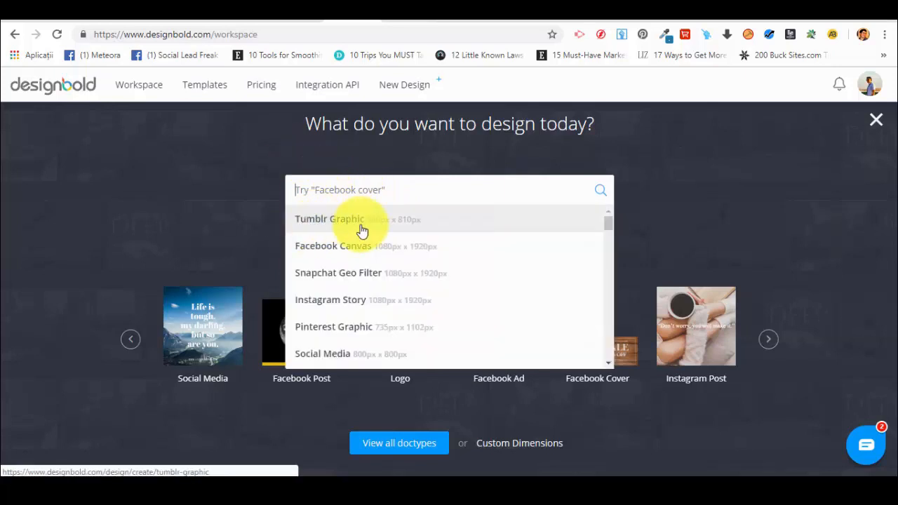
scroll(394, 249, "down", 2)
scroll(398, 250, "down", 6)
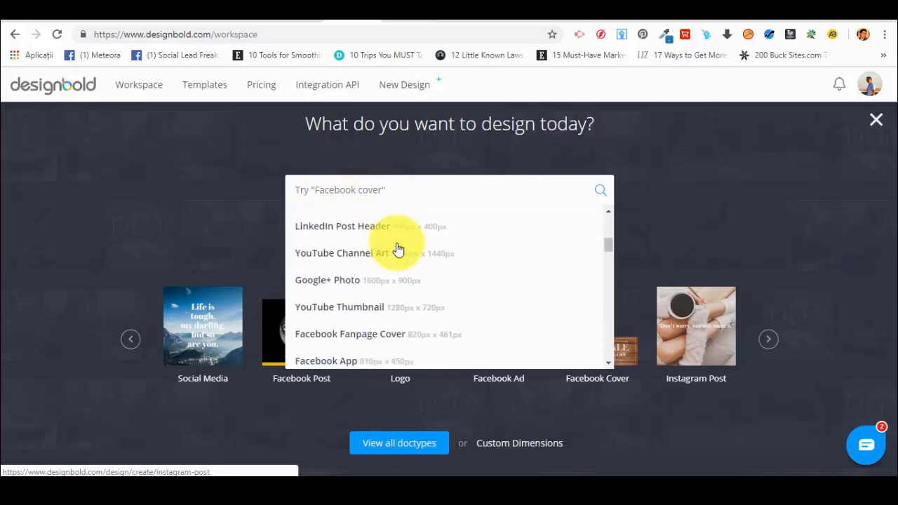
scroll(395, 250, "down", 3)
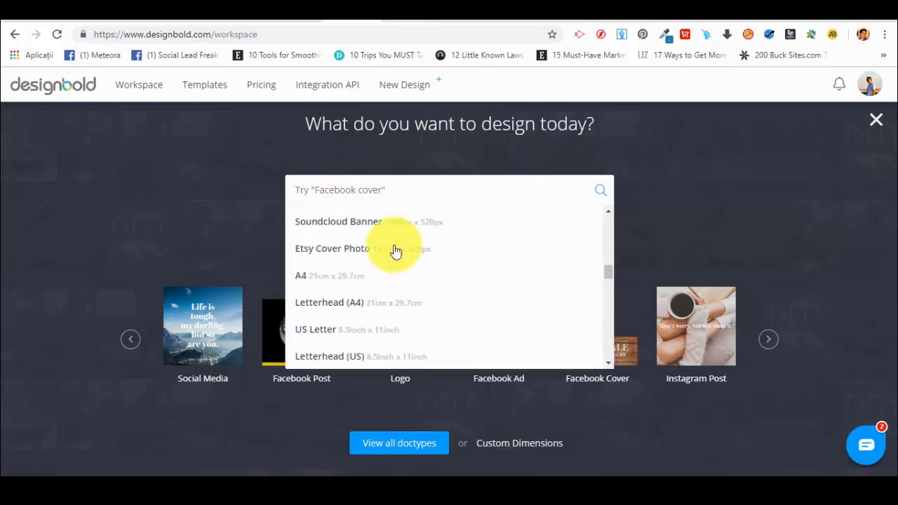
scroll(393, 251, "down", 8)
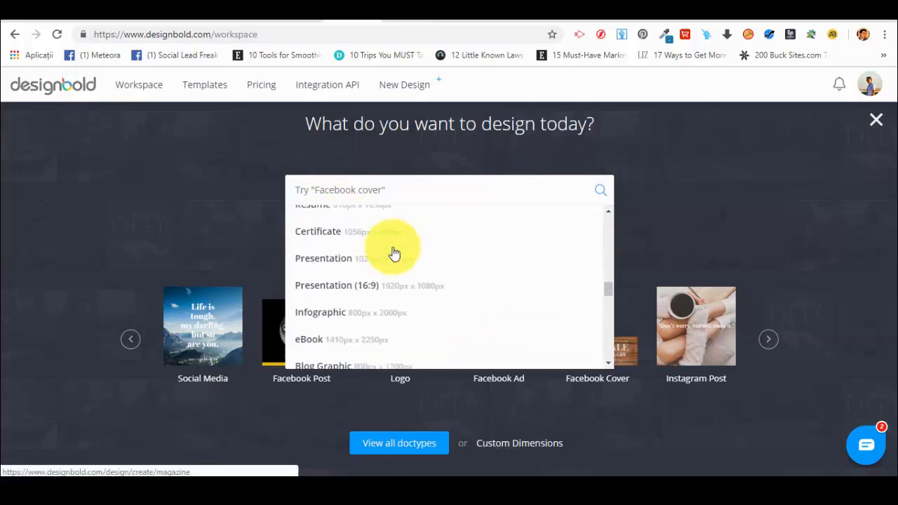
left_click(196, 246)
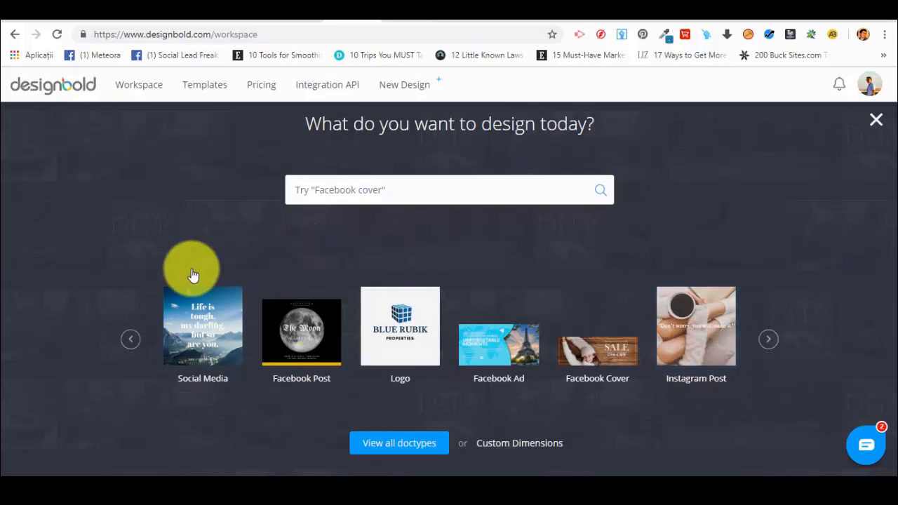
Browse the carousel of suggested design types beyond the social media formats.
left_click(770, 343)
left_click(770, 344)
left_click(770, 344)
left_click(770, 343)
left_click(771, 344)
left_click(769, 339)
left_click(769, 340)
left_click(769, 339)
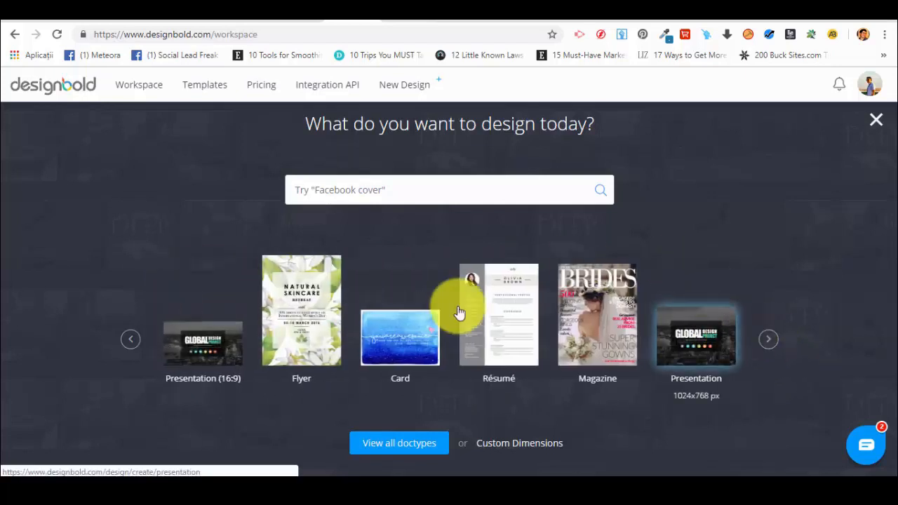
Show all document types and create a new Facebook Ad design from the Ads and Commercials group.
left_click(407, 442)
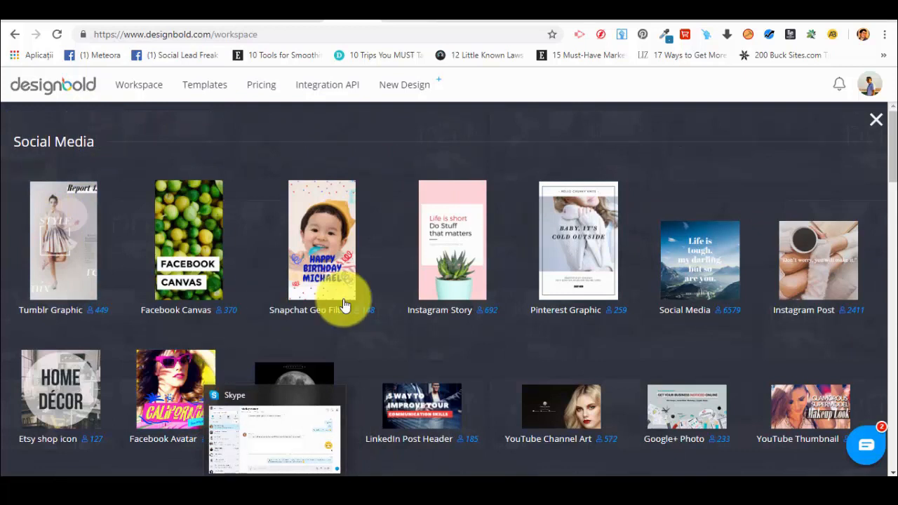
scroll(640, 301, "down", 6)
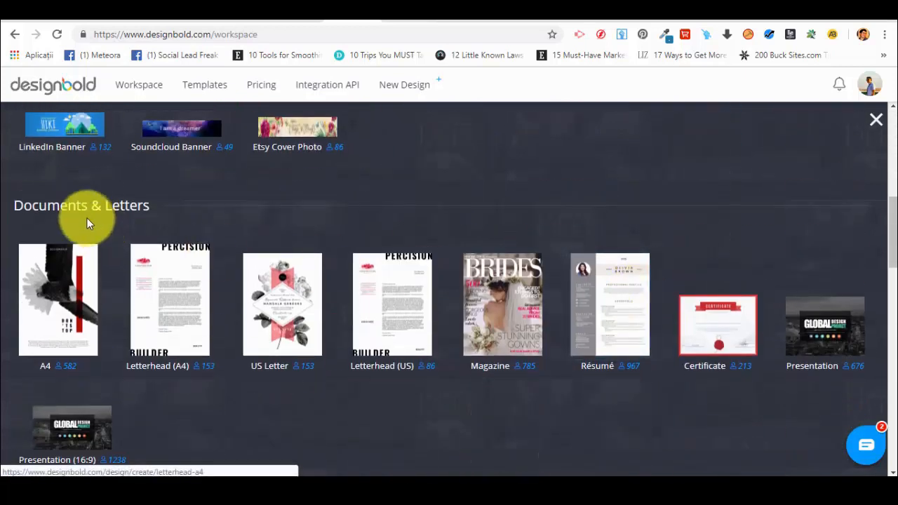
scroll(585, 261, "down", 5)
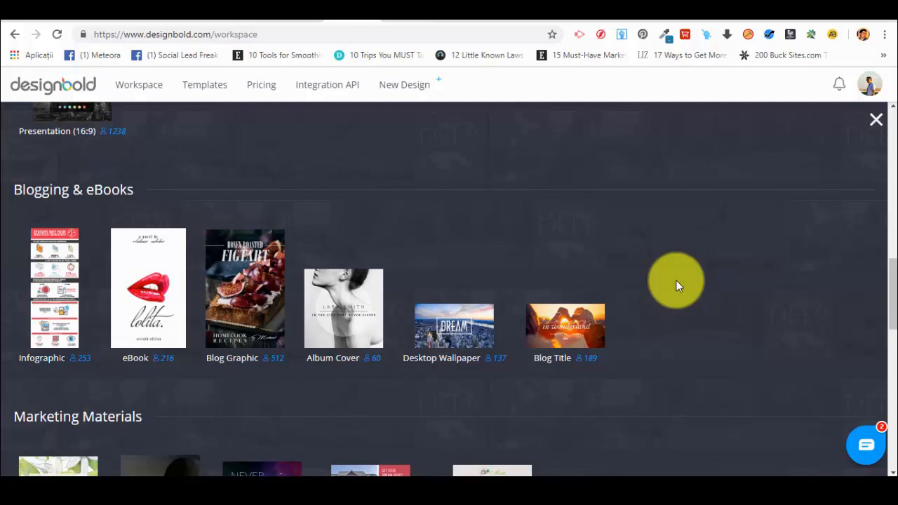
scroll(622, 262, "down", 4)
scroll(419, 337, "down", 4)
scroll(257, 217, "down", 3)
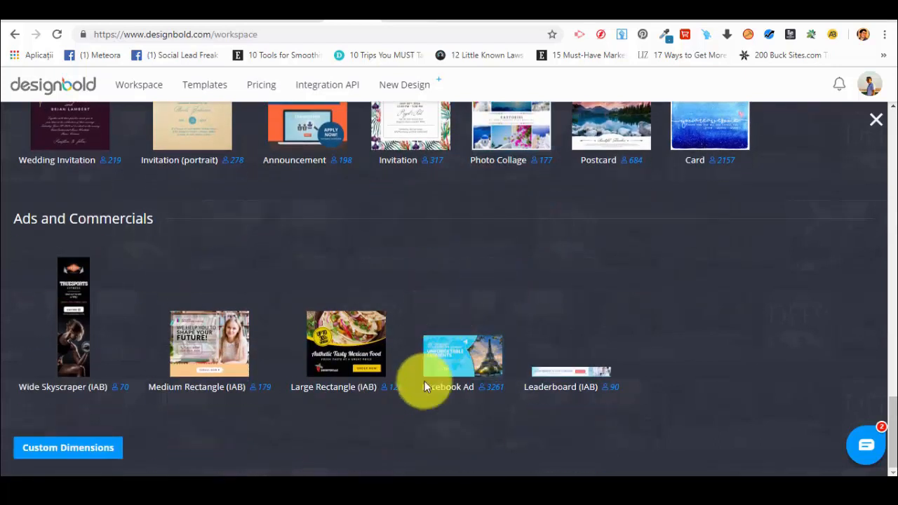
left_click(463, 364)
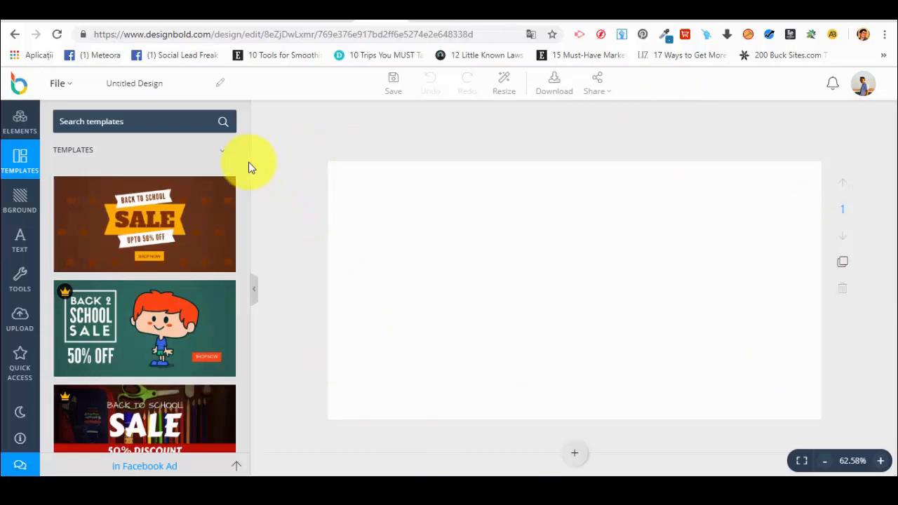
Try to rename the untitled Facebook Ad design as Test 1.
left_click(165, 83)
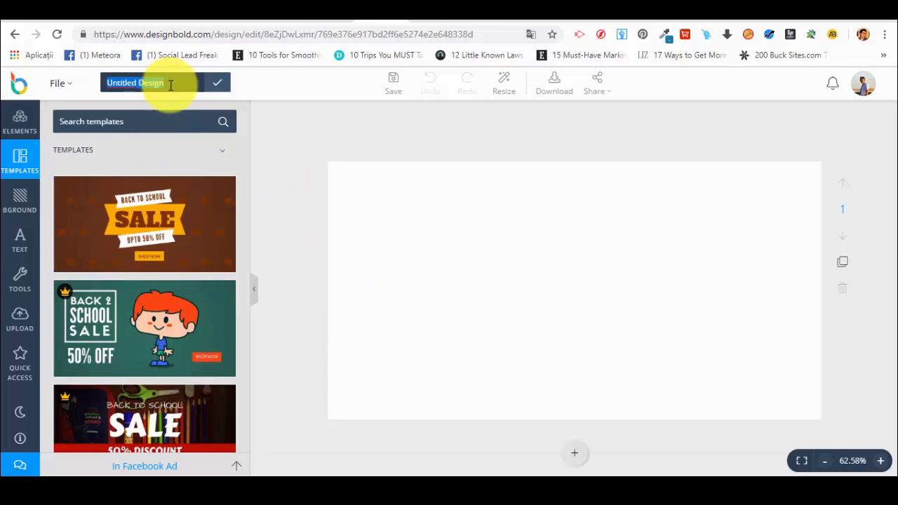
type("Test 1")
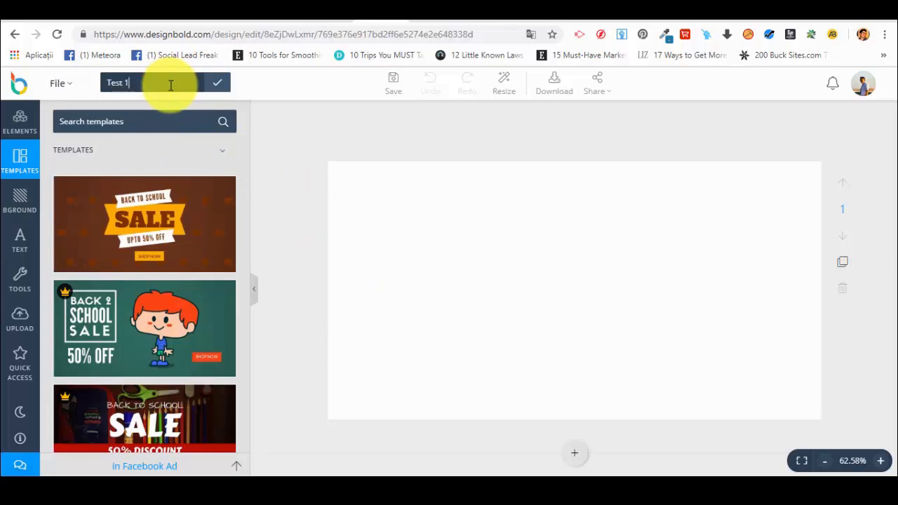
left_click(299, 157)
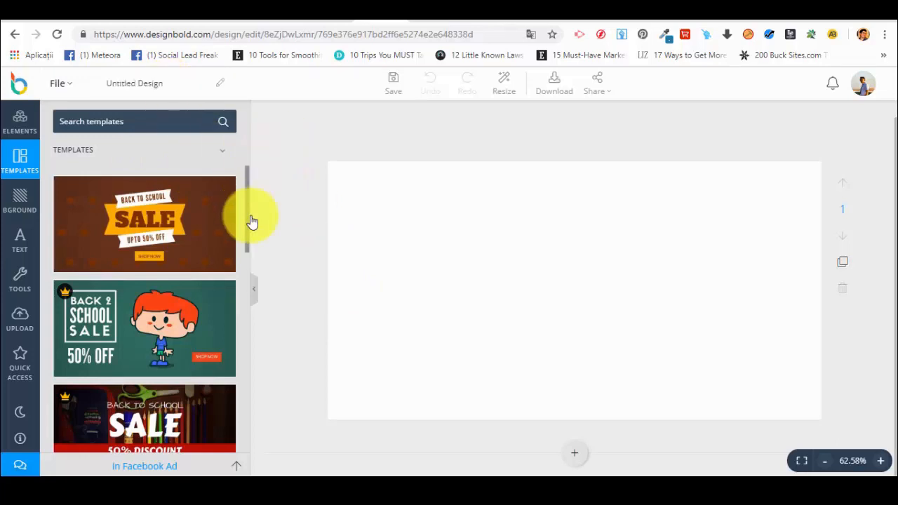
left_click(168, 83)
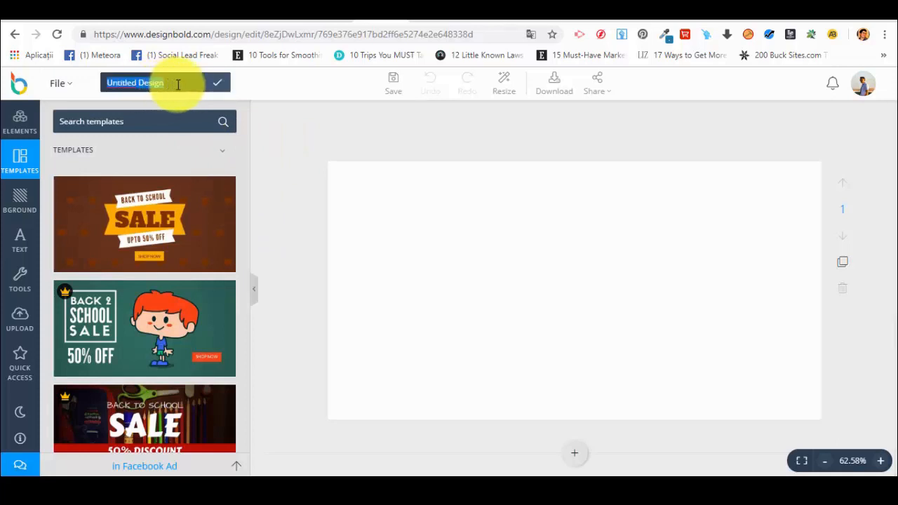
left_click(217, 82)
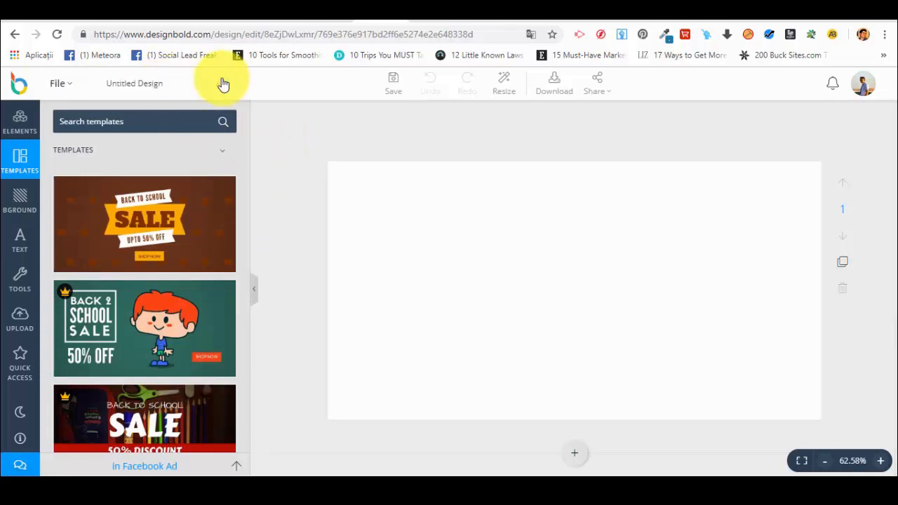
Title the Facebook Ad design Test 1, save the title and dismiss the notification.
left_click(164, 84)
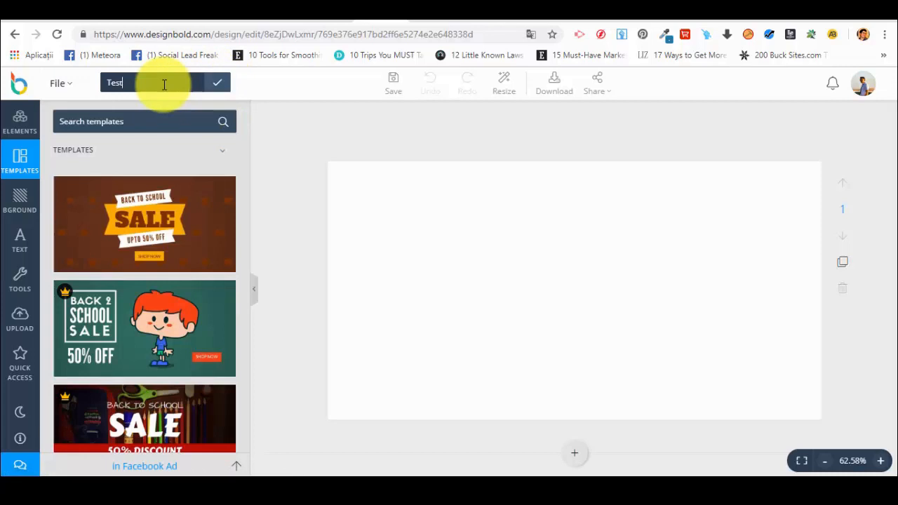
left_click(221, 83)
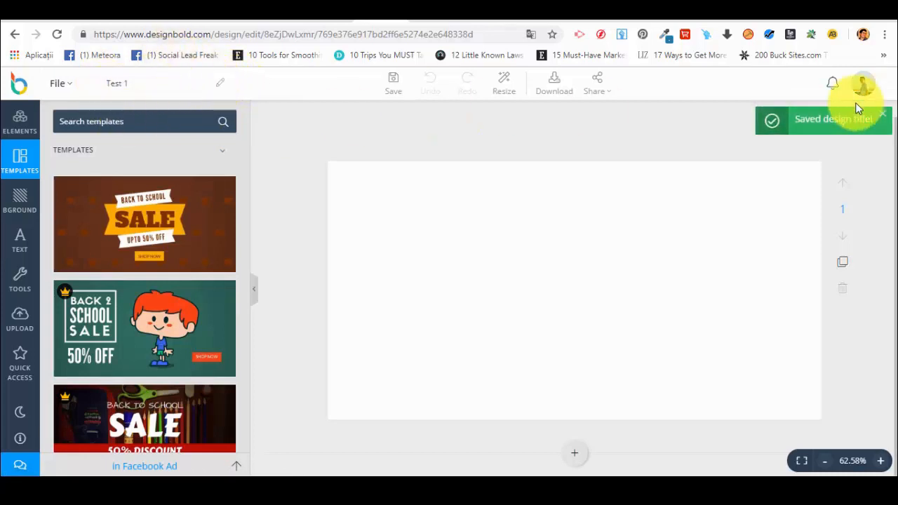
left_click(885, 114)
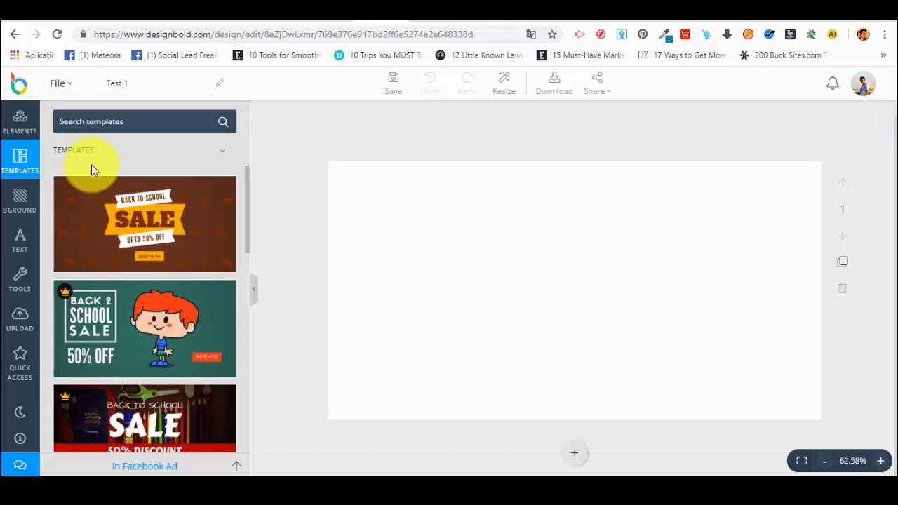
Browse the Facebook Ad templates and apply the black Back to School template with the 40% sale offer.
scroll(180, 206, "down", 4)
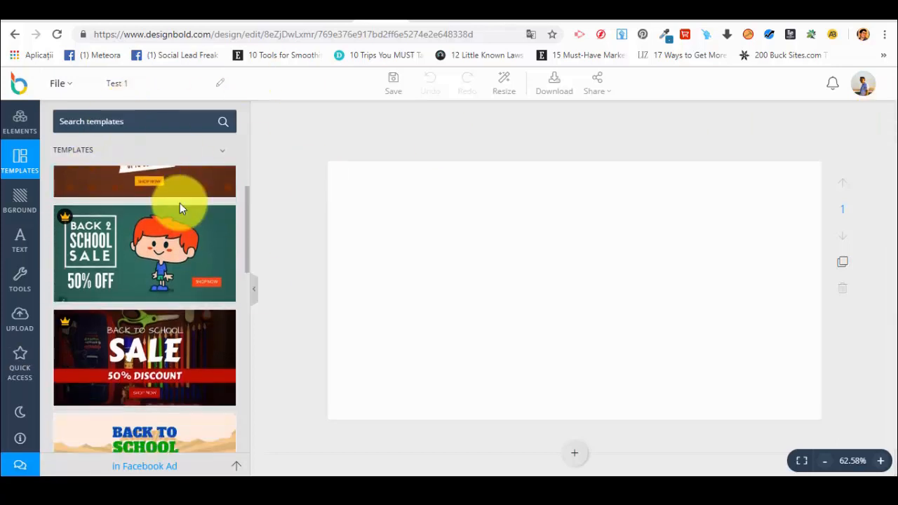
scroll(181, 210, "up", 3)
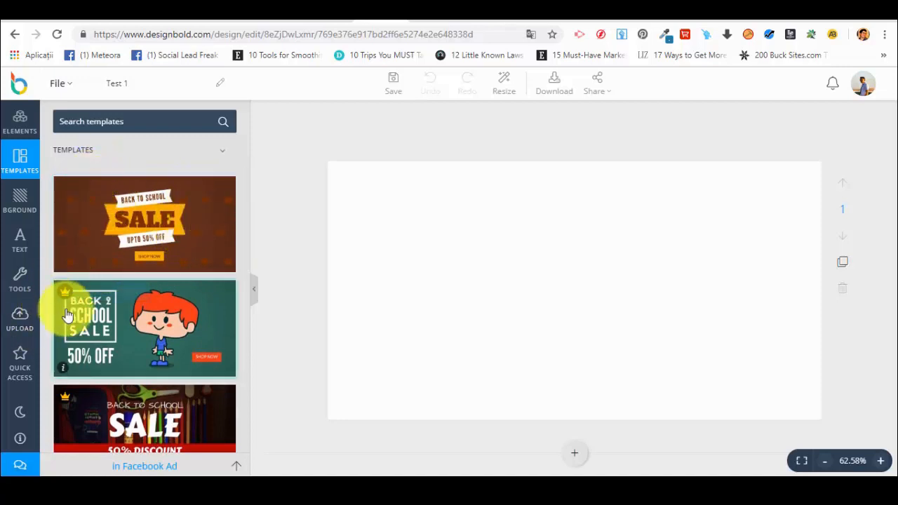
mouse_move(65, 293)
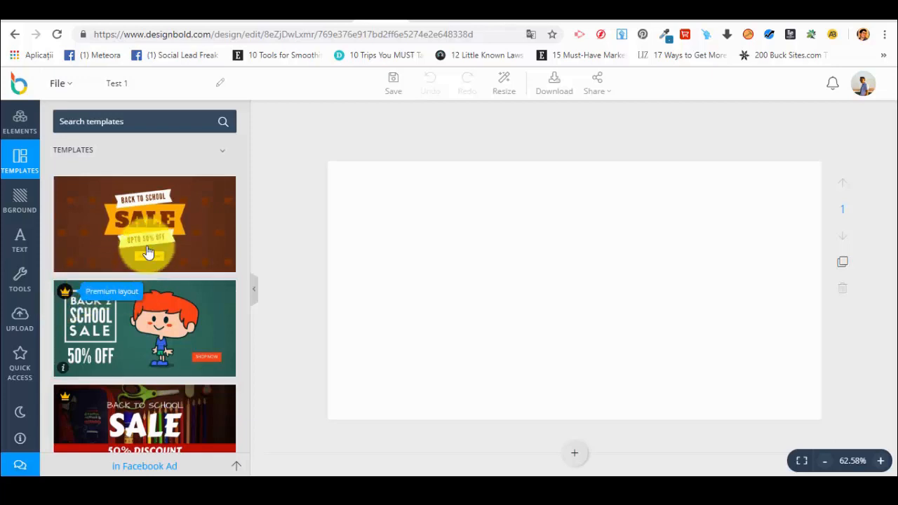
scroll(191, 210, "down", 2)
scroll(182, 231, "down", 2)
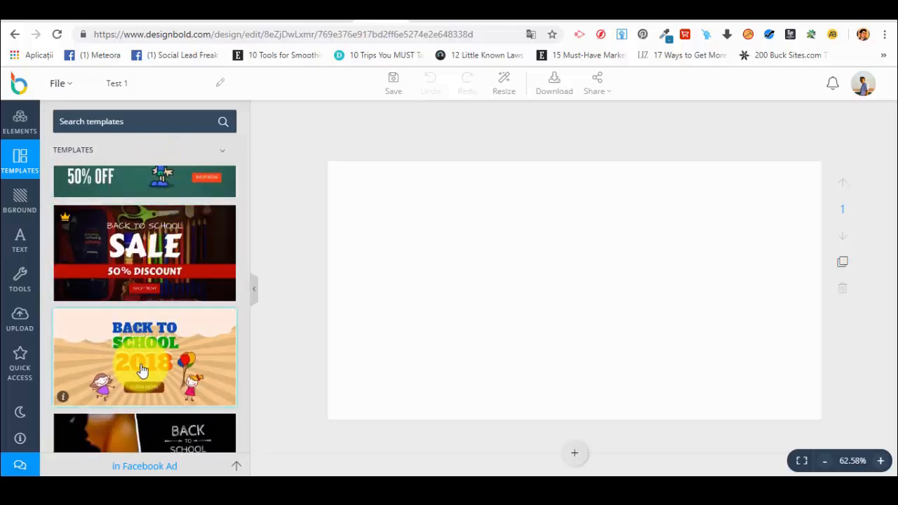
scroll(197, 267, "down", 4)
scroll(210, 277, "down", 7)
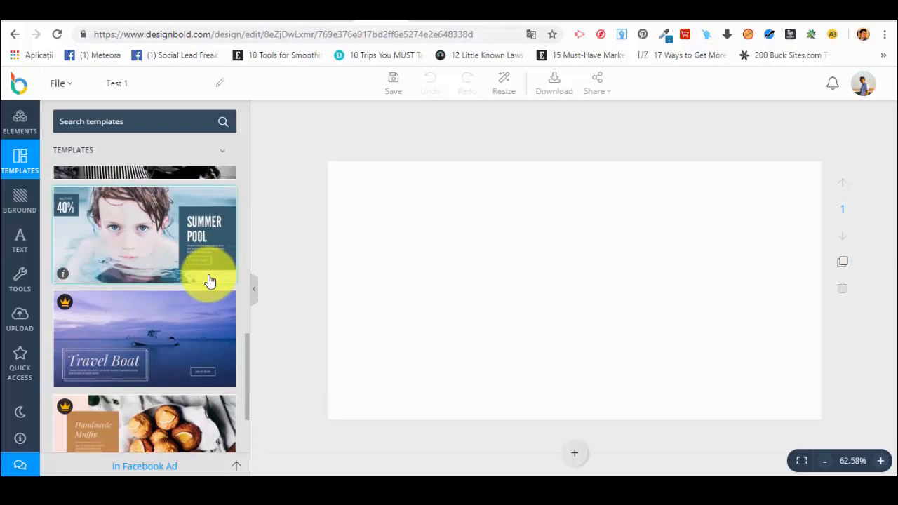
scroll(207, 279, "down", 7)
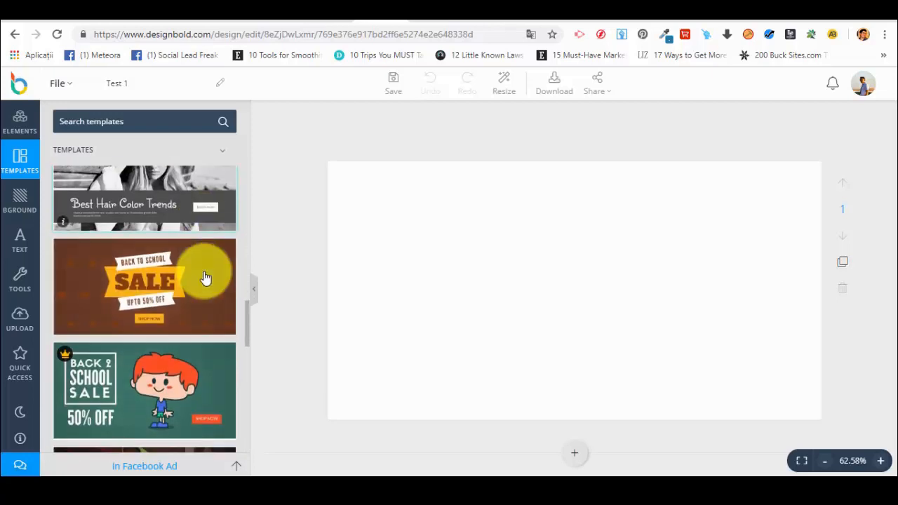
scroll(203, 277, "down", 6)
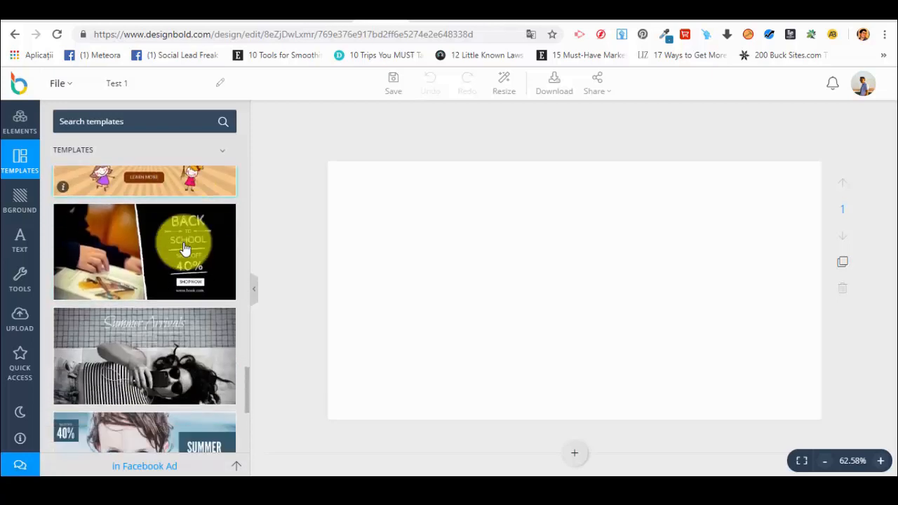
scroll(170, 279, "up", 2)
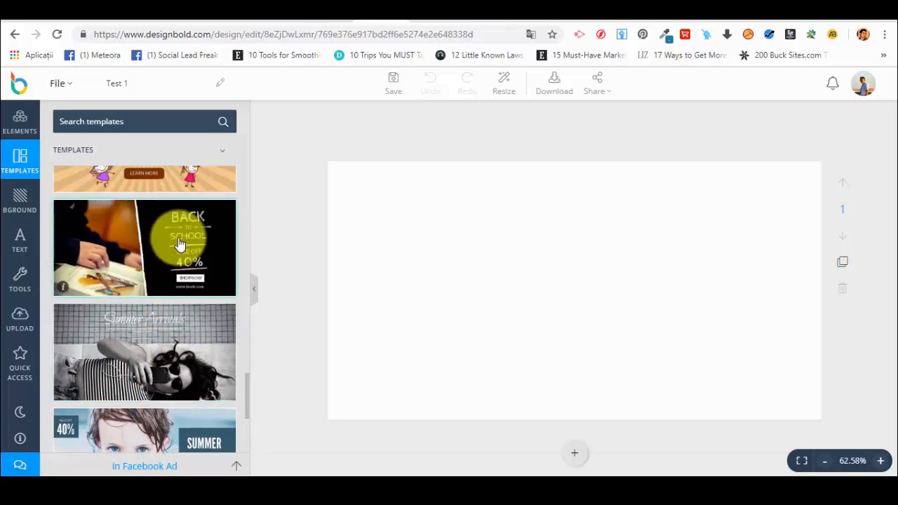
left_click(179, 245)
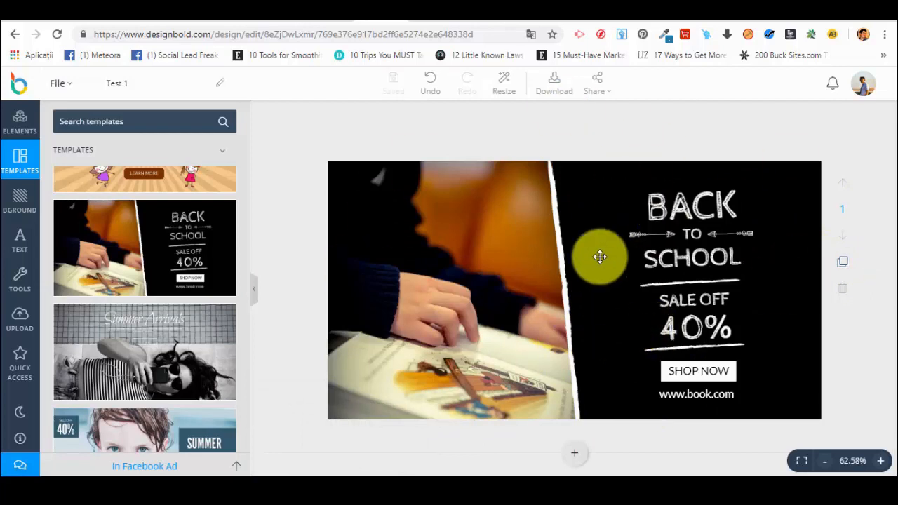
Select the black panel and the classroom photo in turn to examine their editing options.
left_click(588, 196)
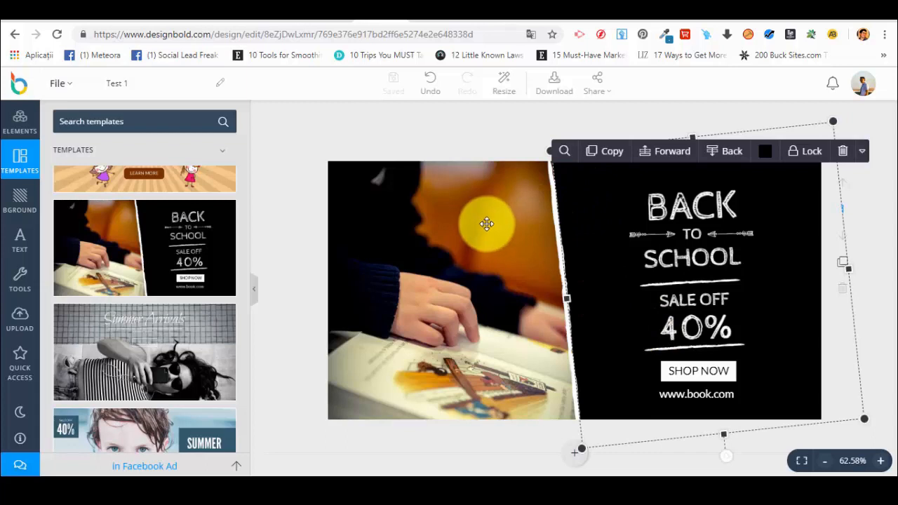
left_click(483, 223)
left_click(764, 176)
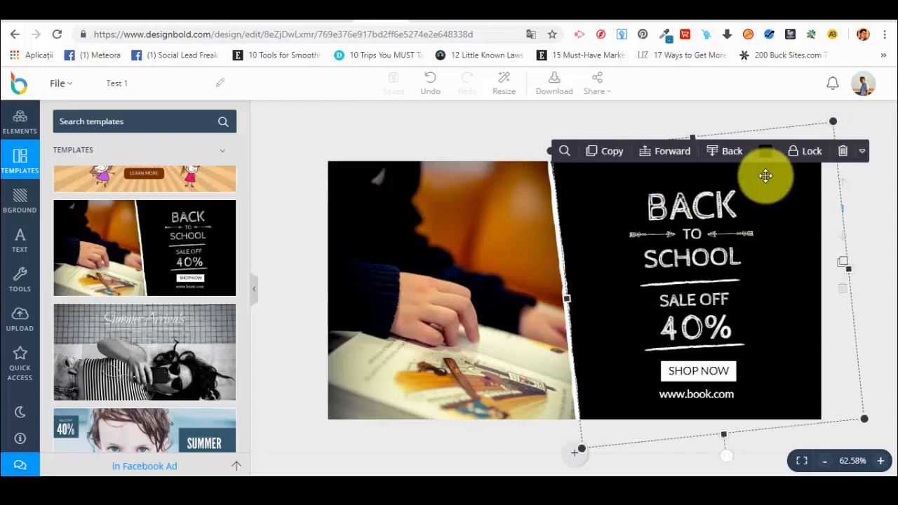
left_click(468, 194)
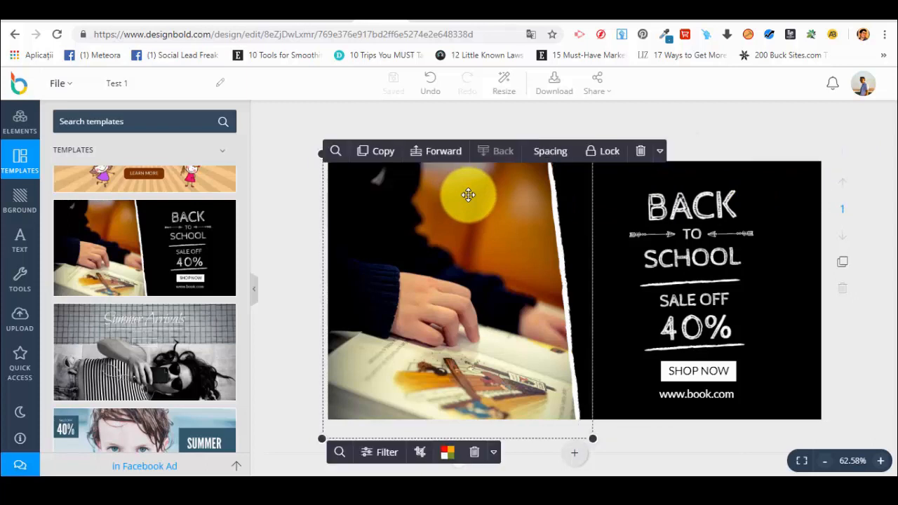
Replace the heading word BACK with TEXT.
left_click(744, 190)
double_click(710, 196)
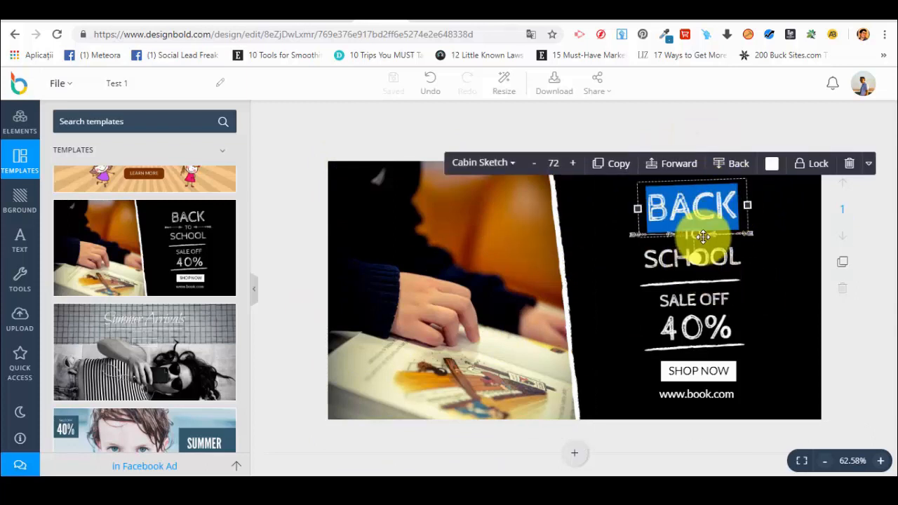
type("TEXT")
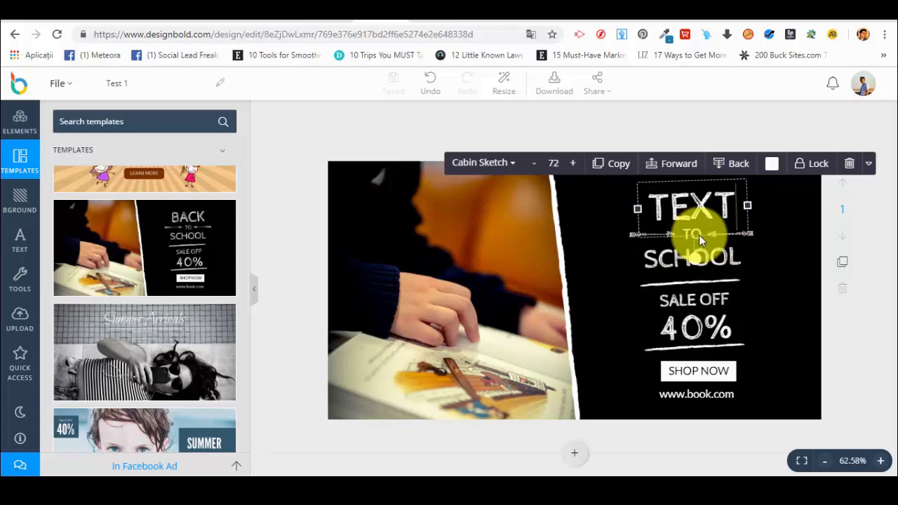
Examine the SCHOOL and 40% texts and the black panel as separately editable elements, and clear the selection.
double_click(721, 261)
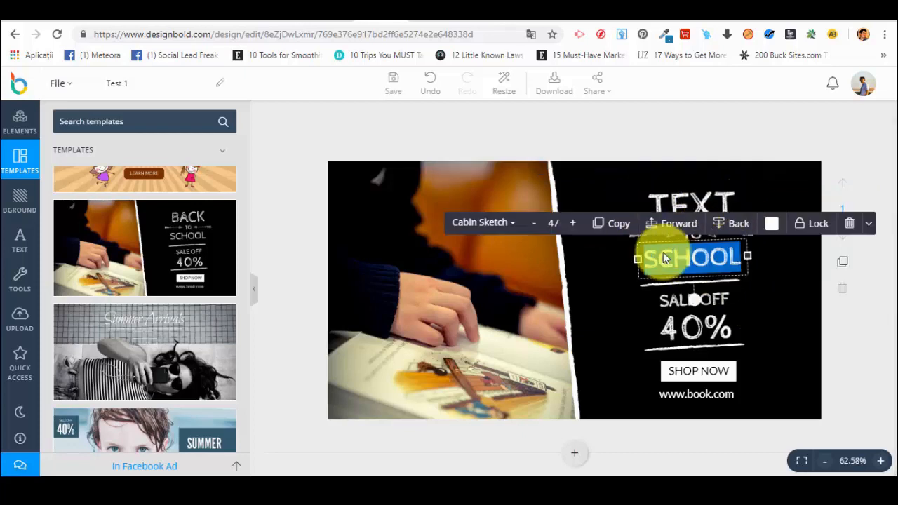
double_click(672, 337)
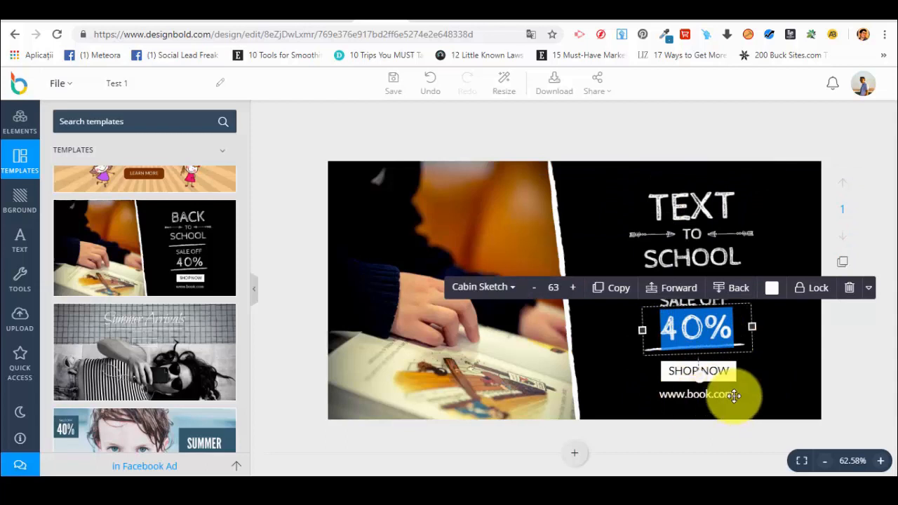
left_click(768, 173)
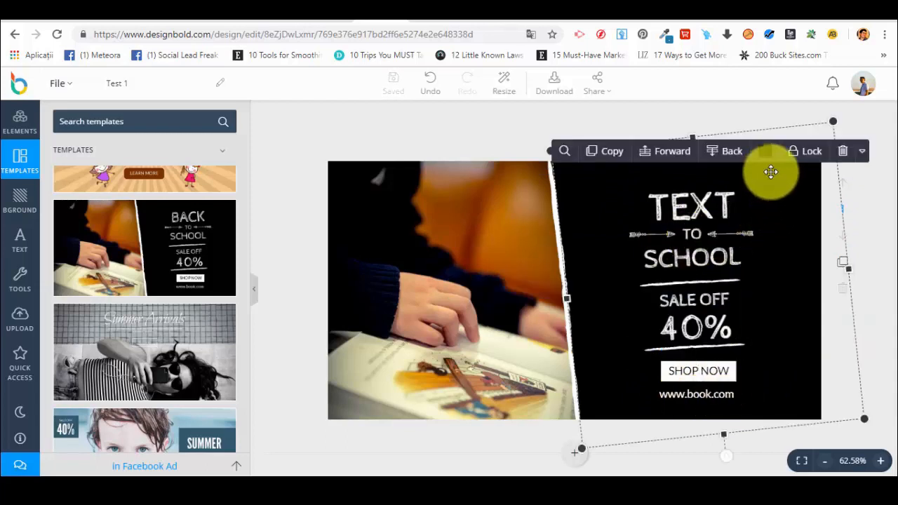
left_click(398, 130)
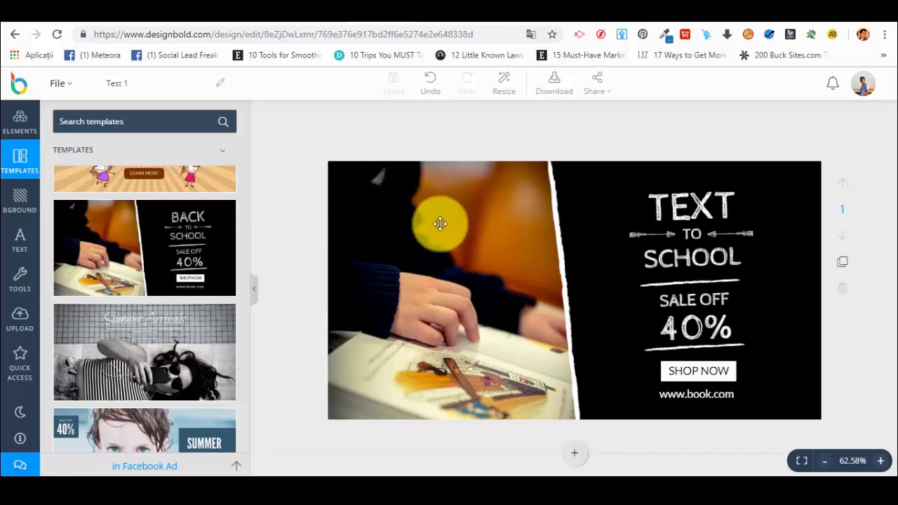
Compare the photo and the black panel as separate layers by selecting each in turn.
left_click(449, 220)
left_click(621, 187)
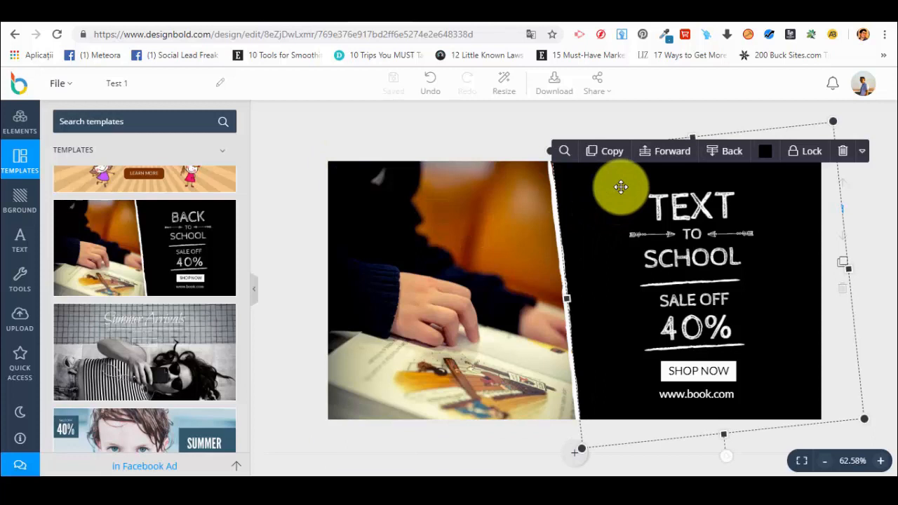
left_click(493, 211)
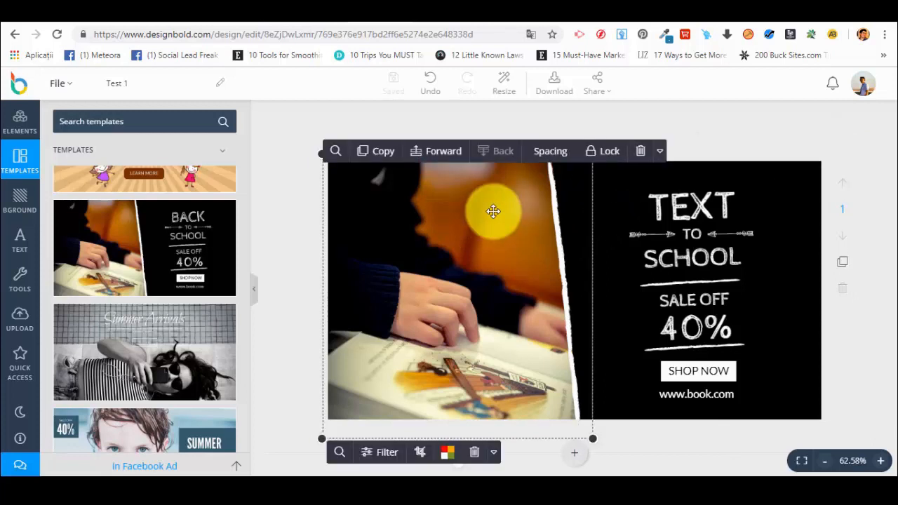
left_click(623, 194)
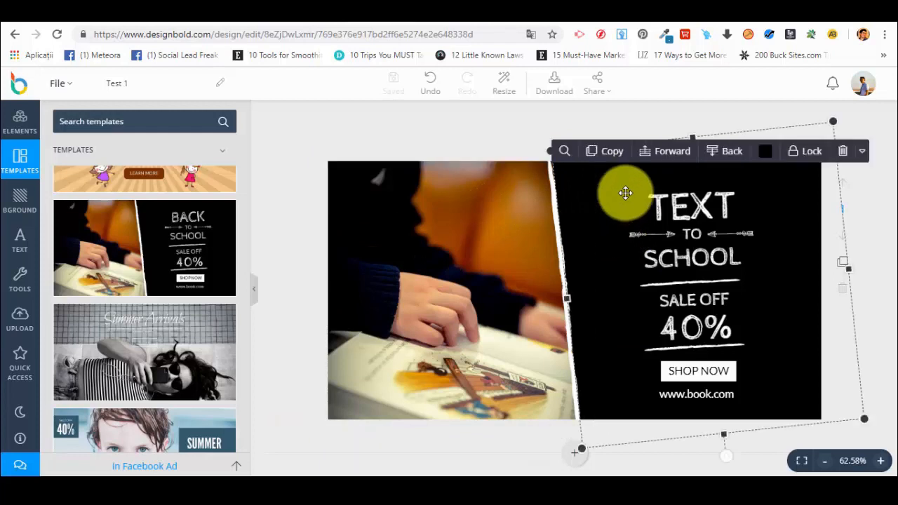
Shift the photo slightly downward within its crop frame and apply the crop.
left_click(472, 227)
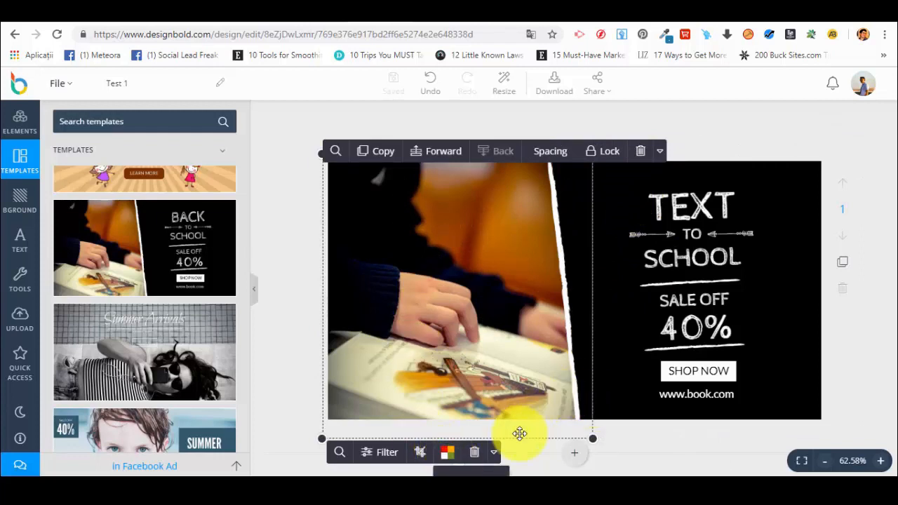
double_click(487, 231)
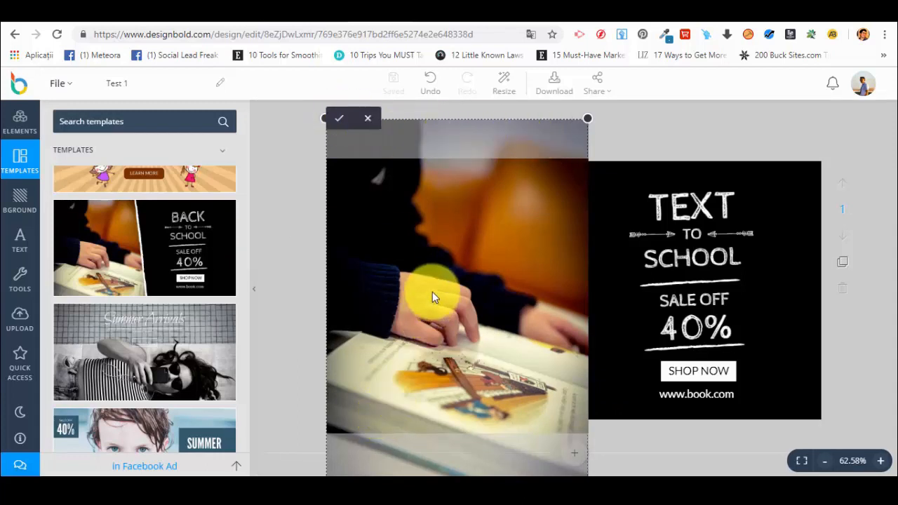
left_click_drag(437, 260, 457, 288)
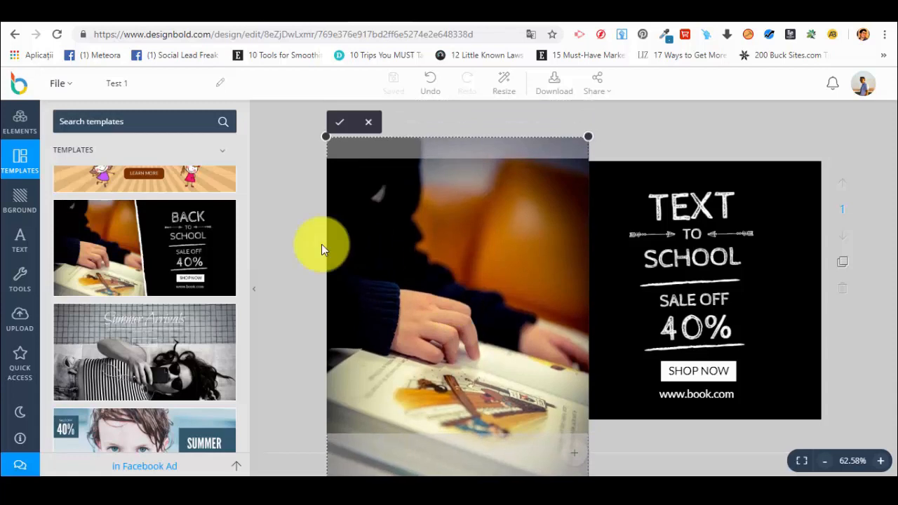
left_click(340, 123)
Send the TEXT heading back behind the black panel, and send the panel back to reveal the heading again.
left_click(413, 245)
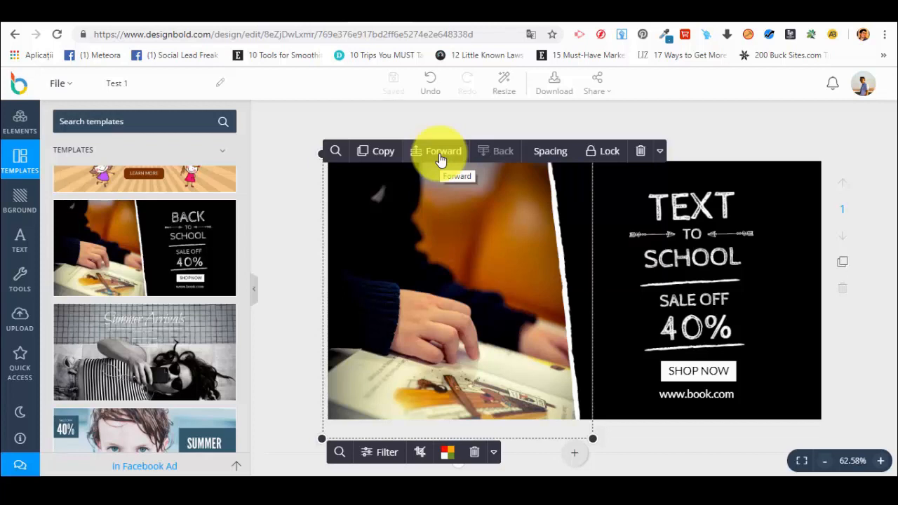
double_click(722, 204)
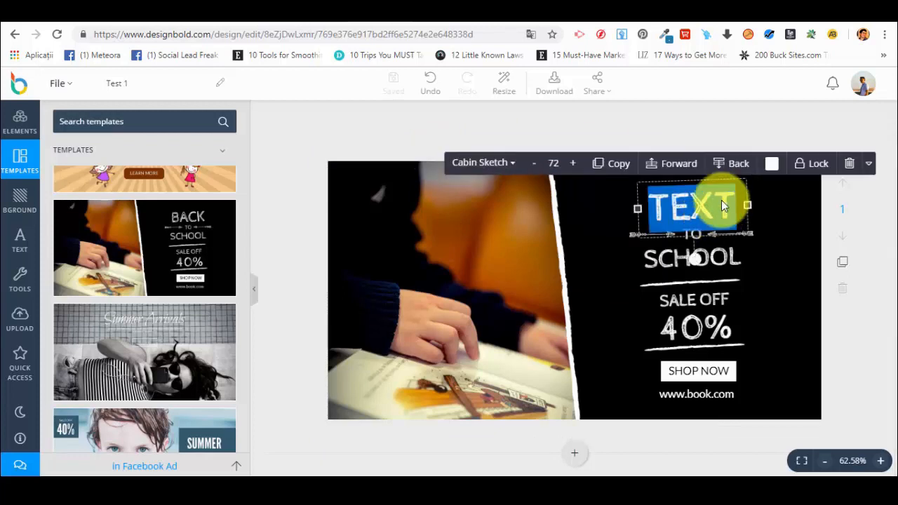
left_click(730, 164)
left_click(765, 235)
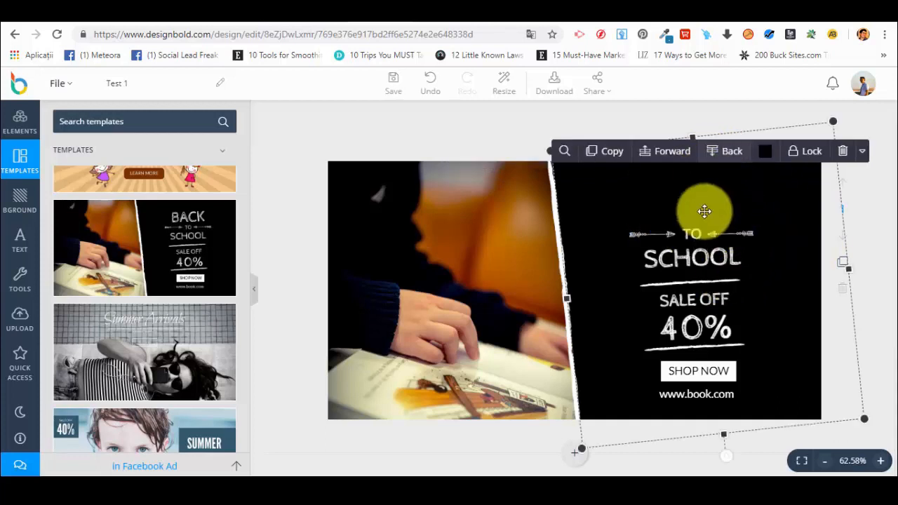
left_click(730, 149)
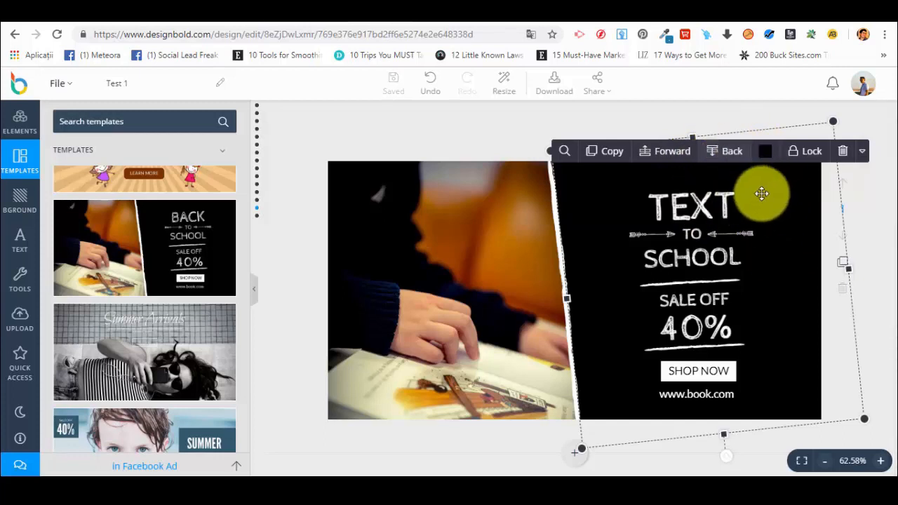
Examine the TEXT heading's formatting options and the photo's extra options for transparency and flipping.
double_click(705, 209)
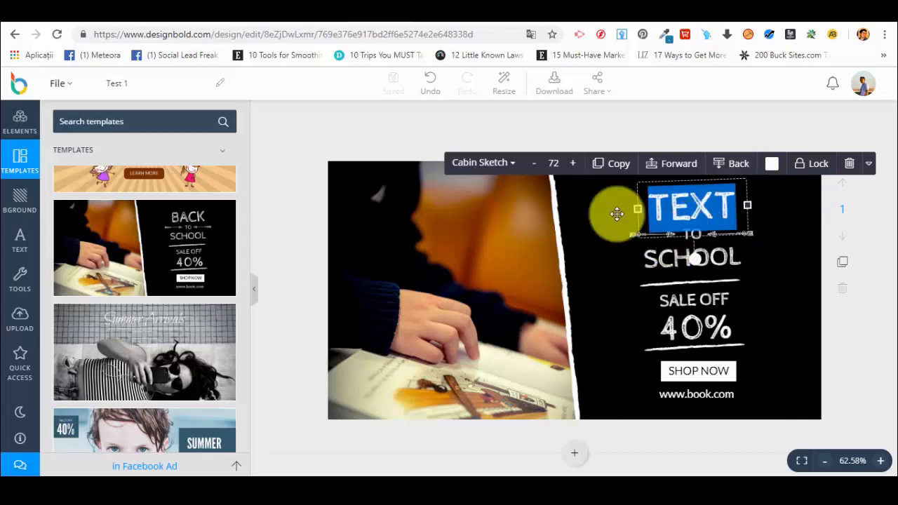
left_click(775, 237)
left_click(392, 297)
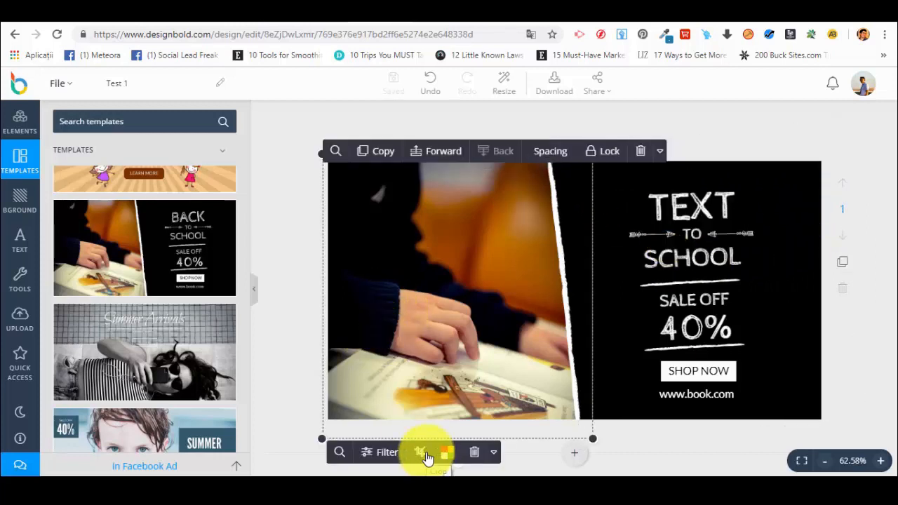
left_click(494, 454)
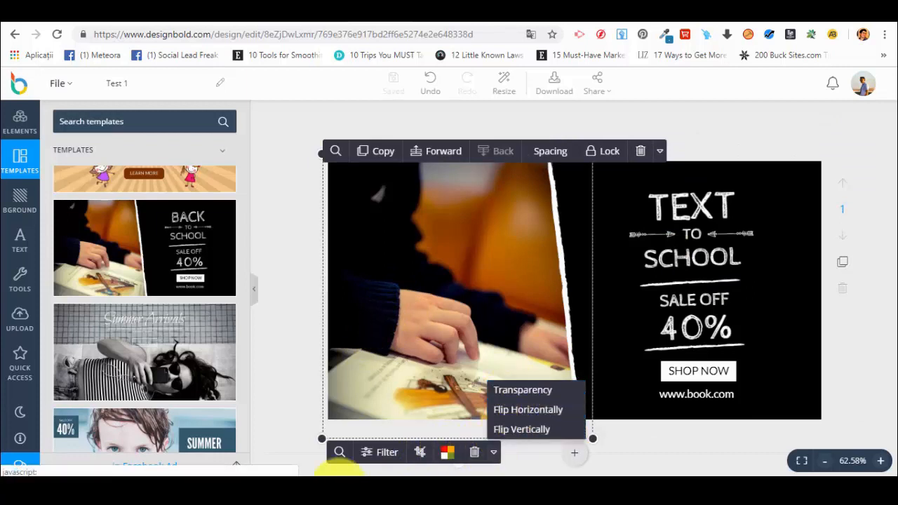
left_click(518, 469)
Apply the Festive filter to the classroom photo.
left_click(533, 334)
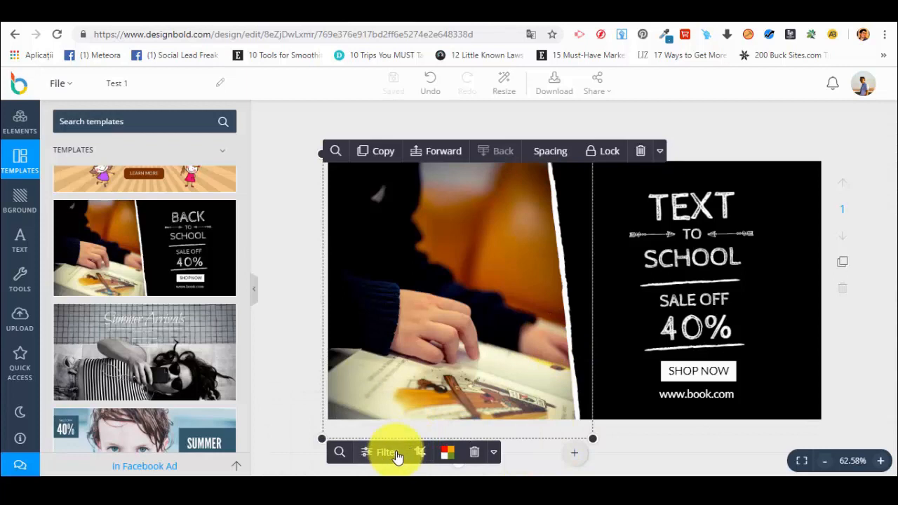
left_click(394, 456)
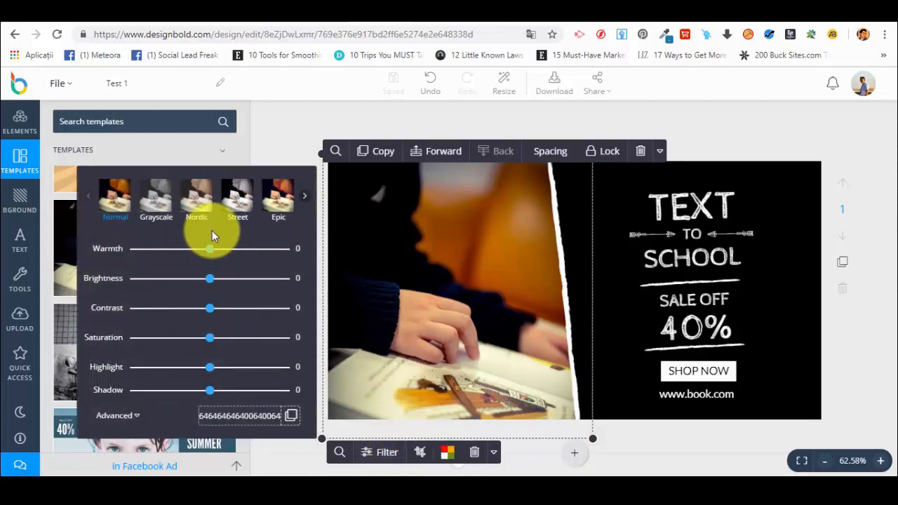
left_click(303, 199)
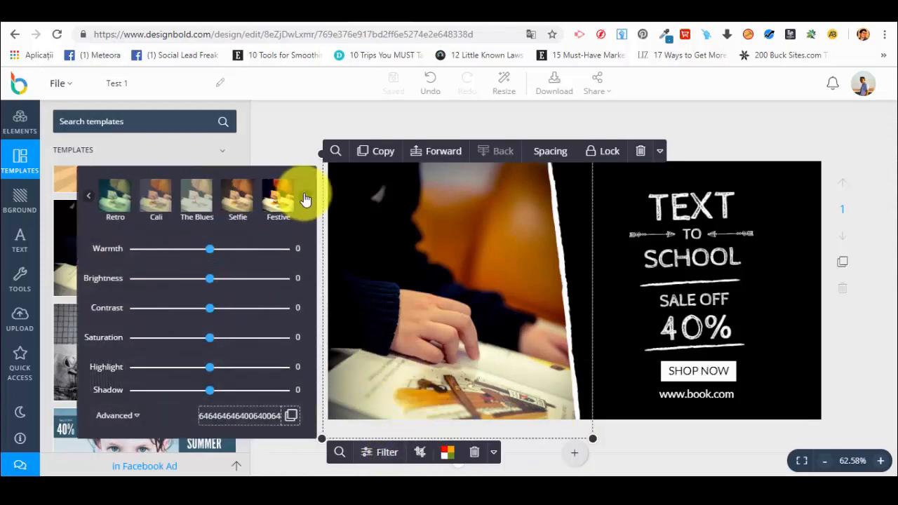
left_click(285, 202)
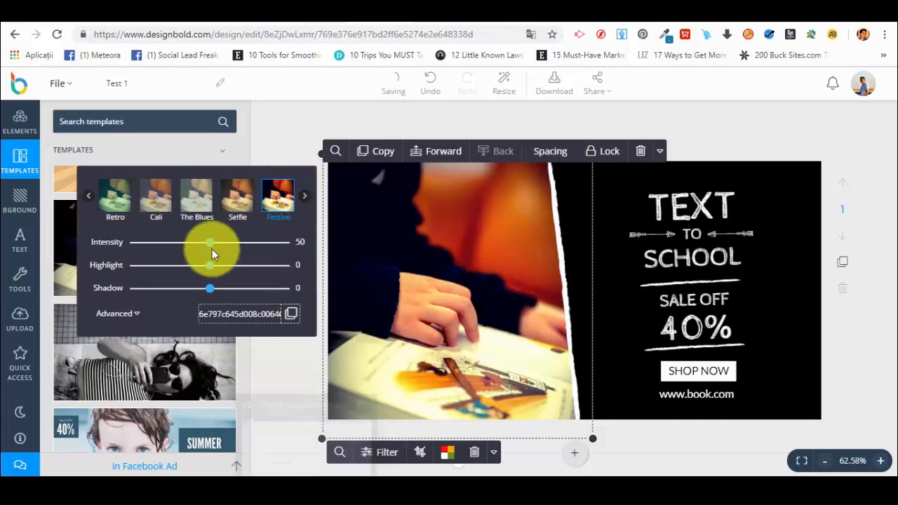
Set the intensity of the classroom photo's Festive filter to 69.
left_click_drag(211, 246, 238, 246)
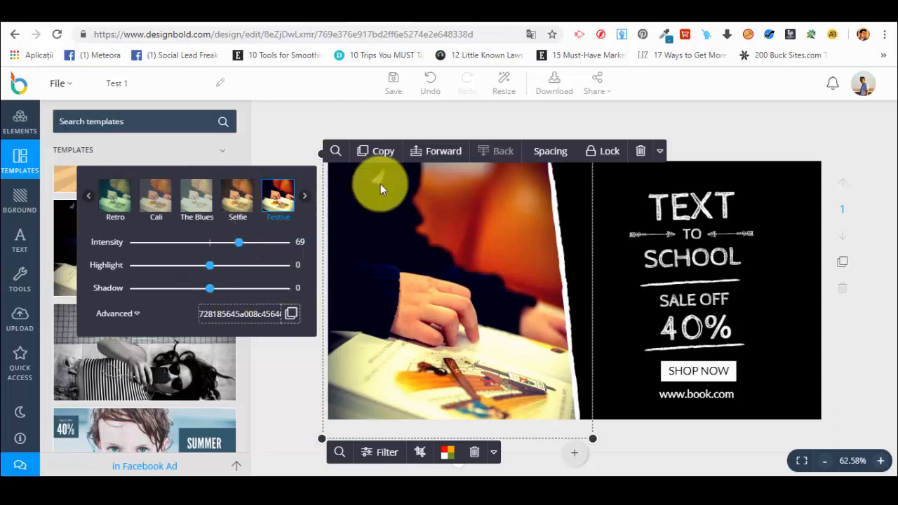
left_click(304, 129)
left_click(486, 264)
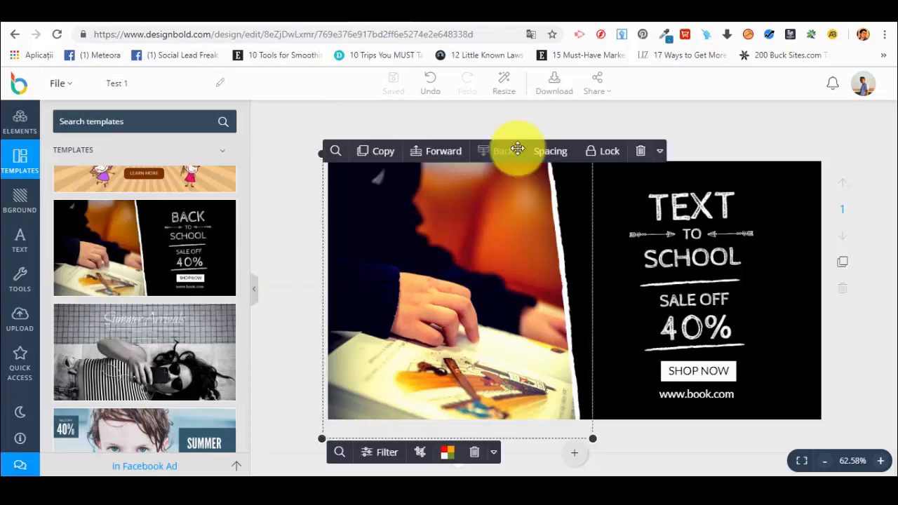
Set the spacing value of the photo grid to 0.
left_click(553, 156)
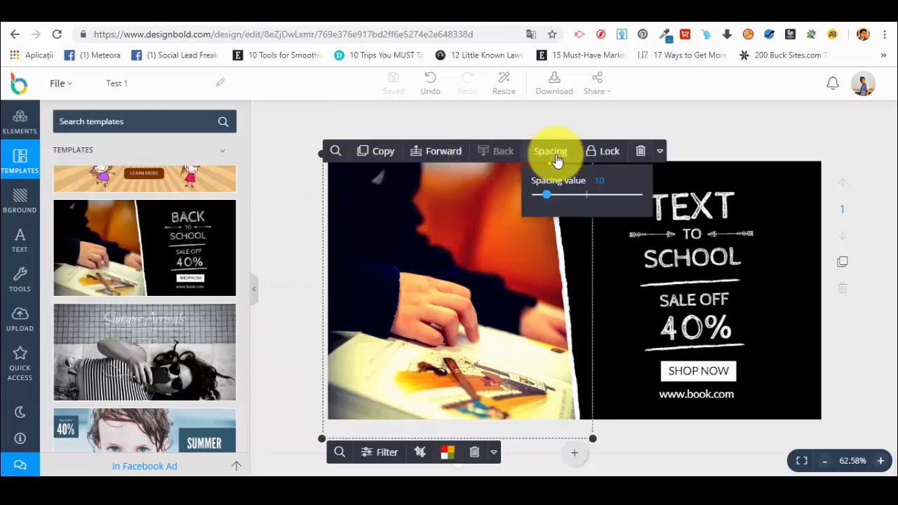
left_click_drag(543, 193, 325, 237)
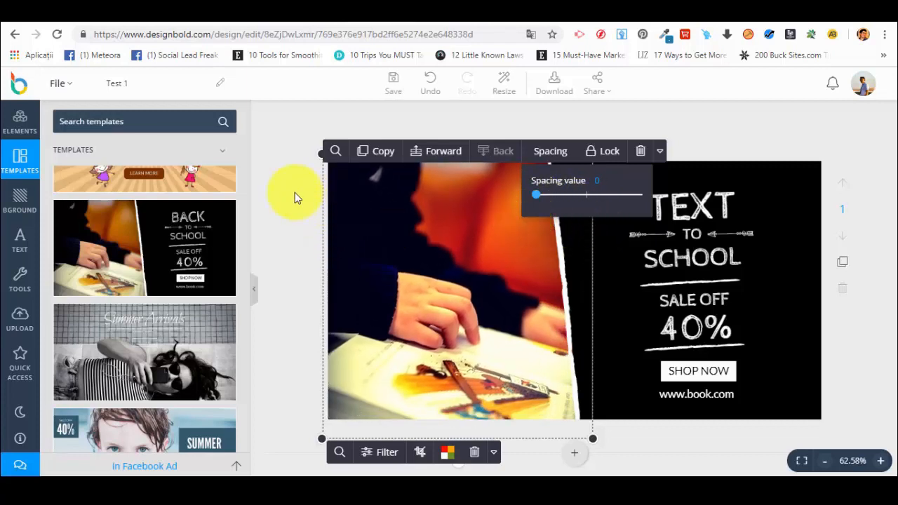
left_click(312, 191)
left_click(385, 208)
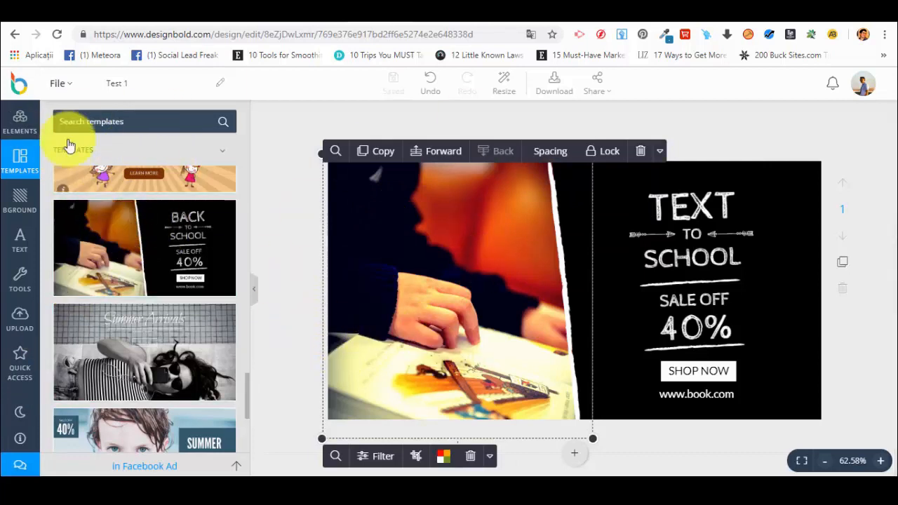
Replace the classroom photo with the free photo of a couple taking a selfie by a lake.
left_click(21, 122)
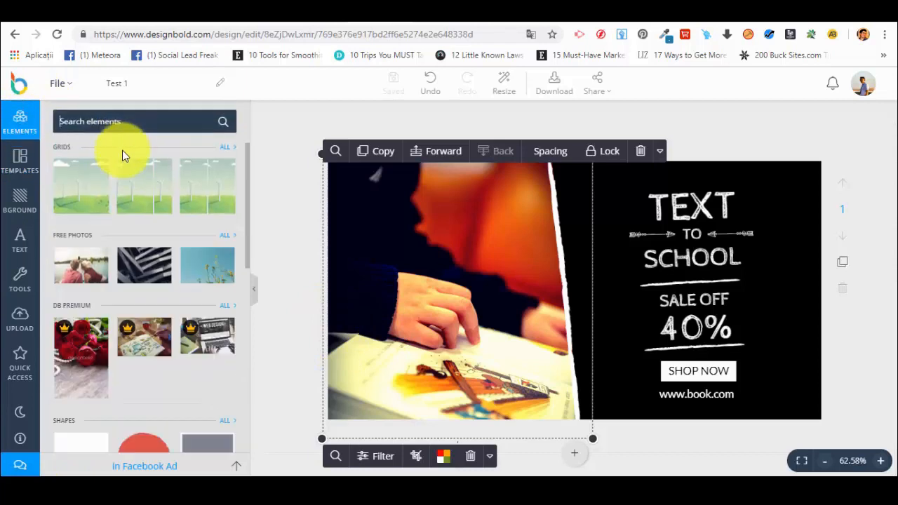
left_click(225, 238)
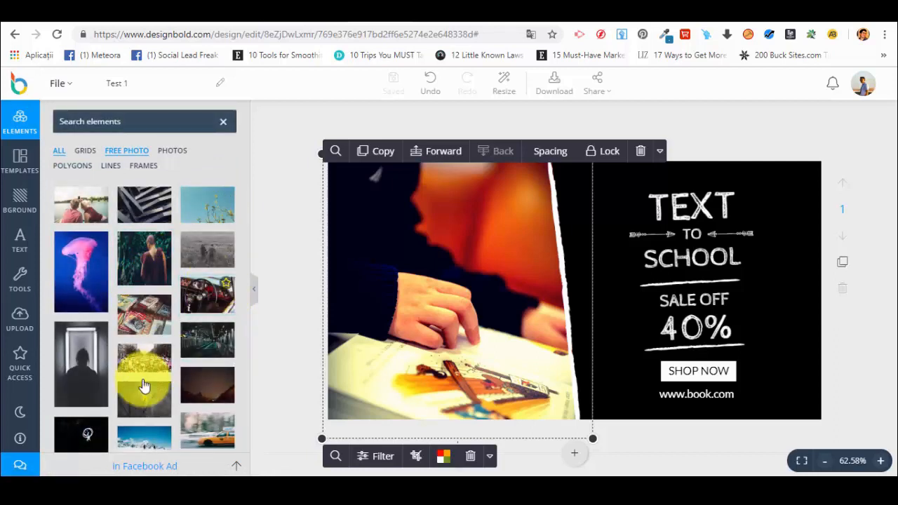
left_click_drag(70, 204, 377, 234)
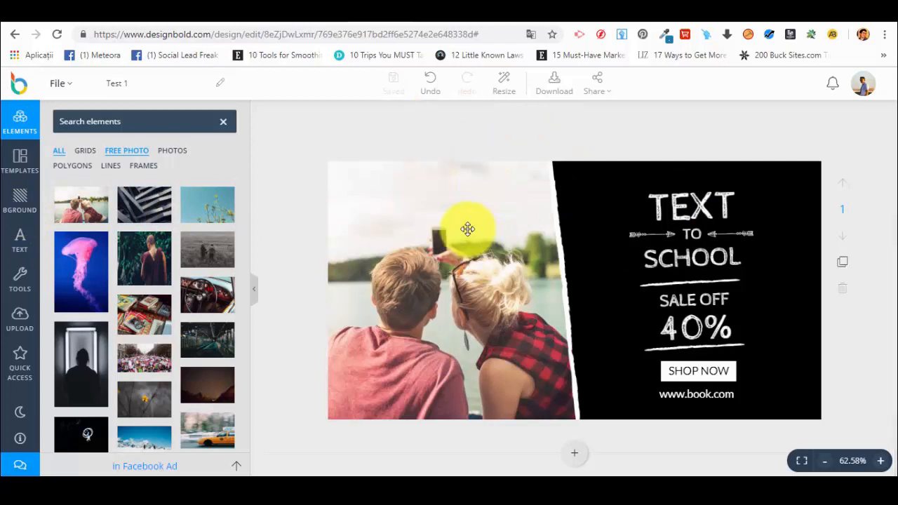
Recolor the black panel behind the text to red, color code f03629.
left_click(625, 178)
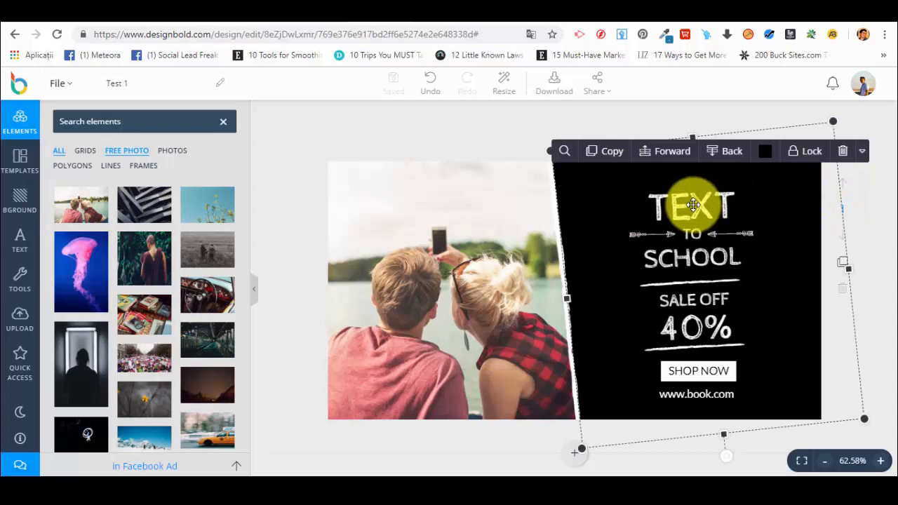
left_click(768, 151)
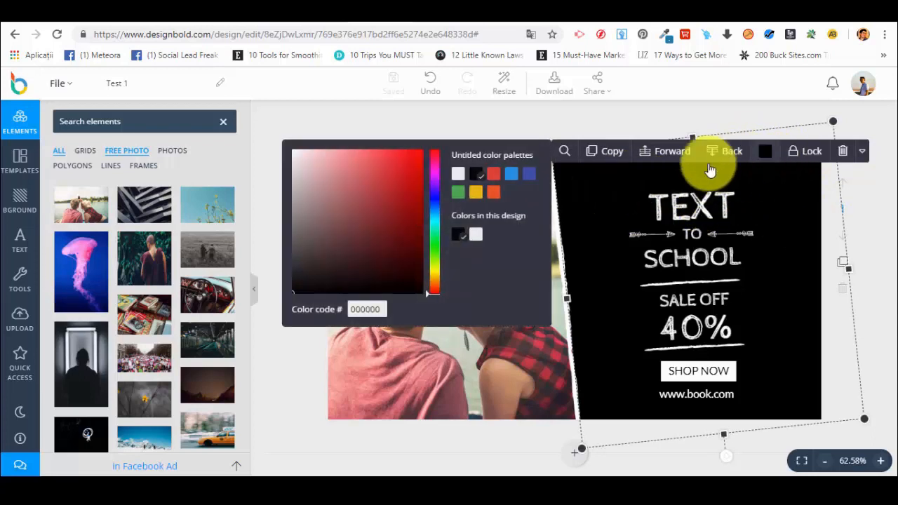
left_click(494, 175)
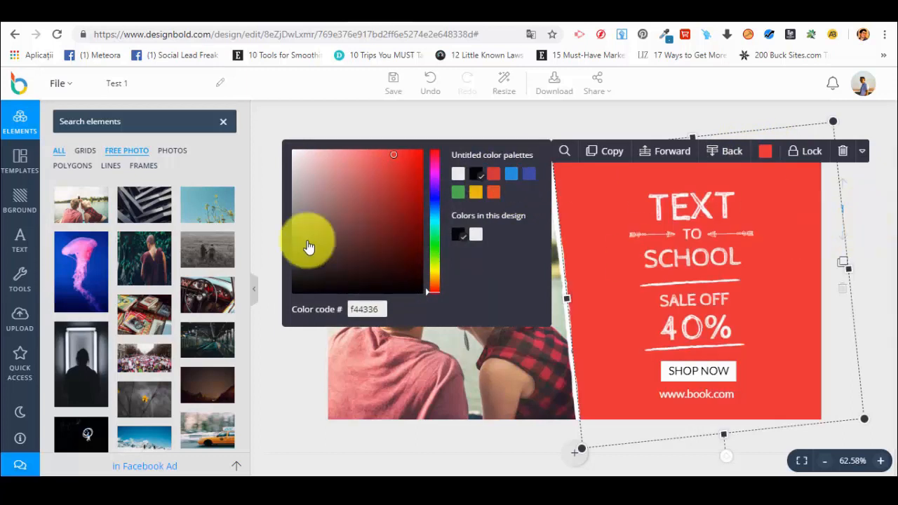
mouse_move(397, 170)
left_mouse_down()
mouse_move(395, 217)
mouse_move(381, 201)
mouse_move(400, 157)
left_mouse_up()
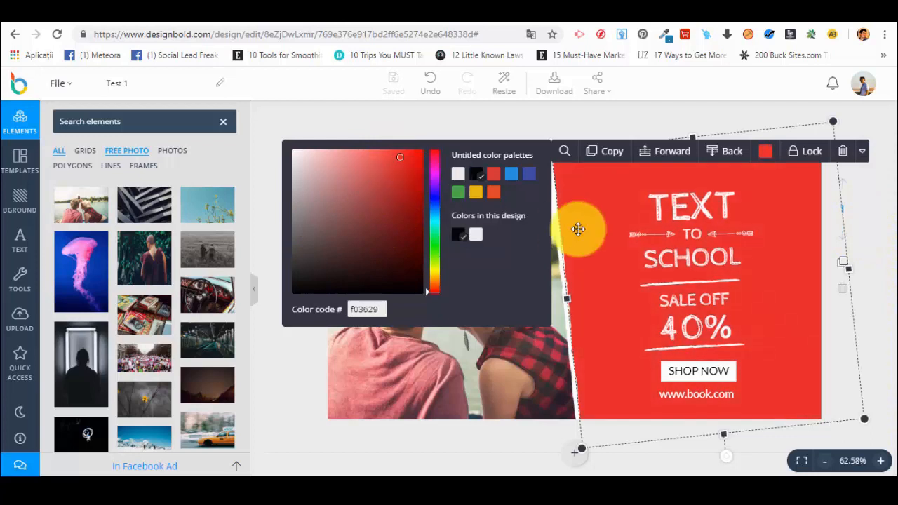
left_click(874, 200)
Replace the TEXT heading's wording with HOME.
double_click(677, 207)
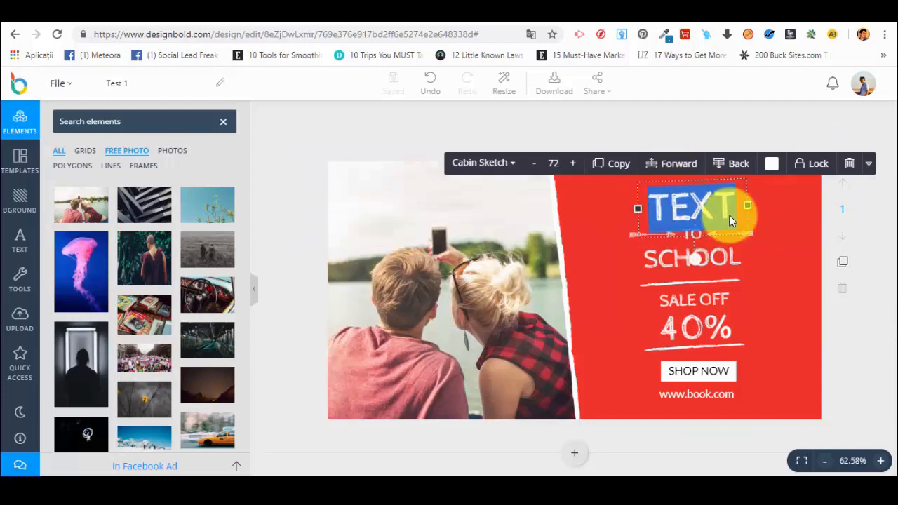
type("HOME")
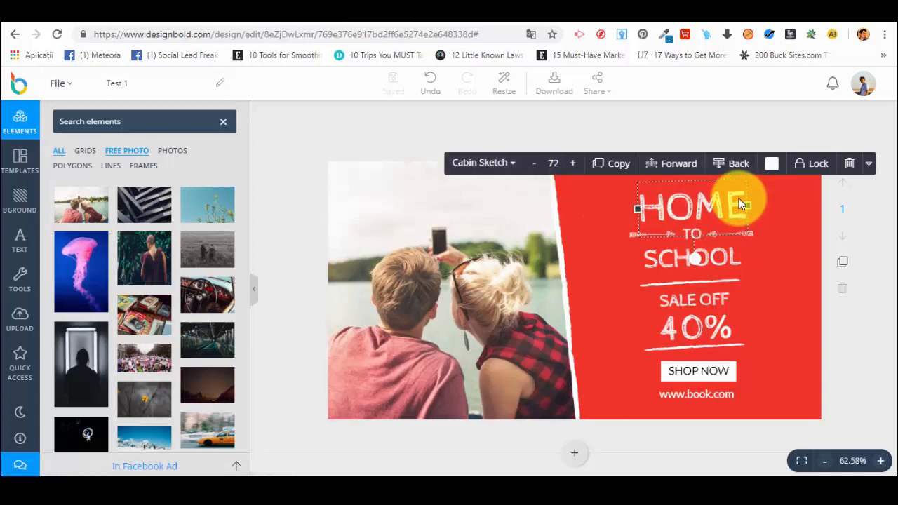
left_click(785, 238)
Try the Abril Fatface font on the HOME heading.
double_click(720, 195)
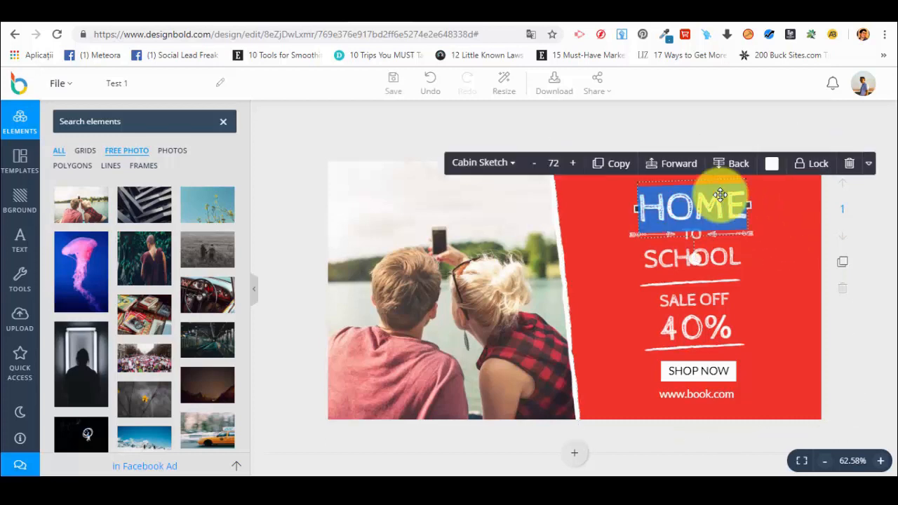
left_click(512, 163)
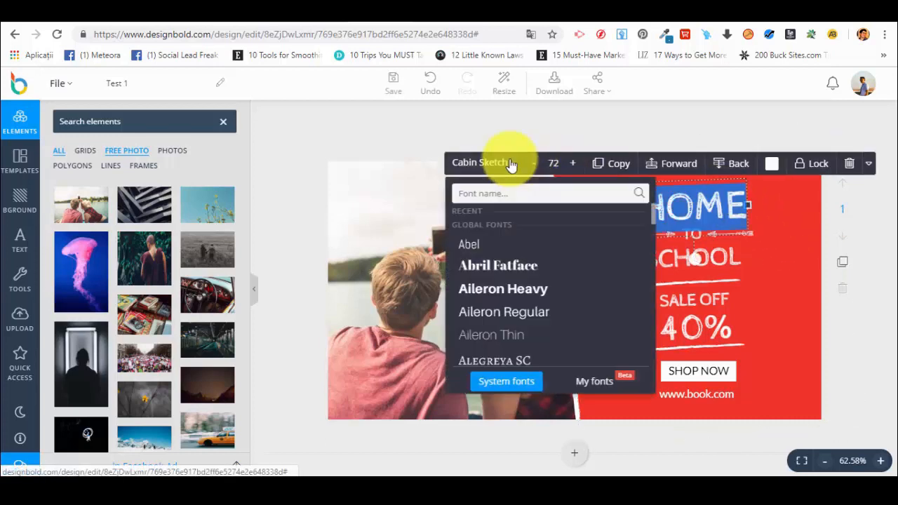
left_click(481, 267)
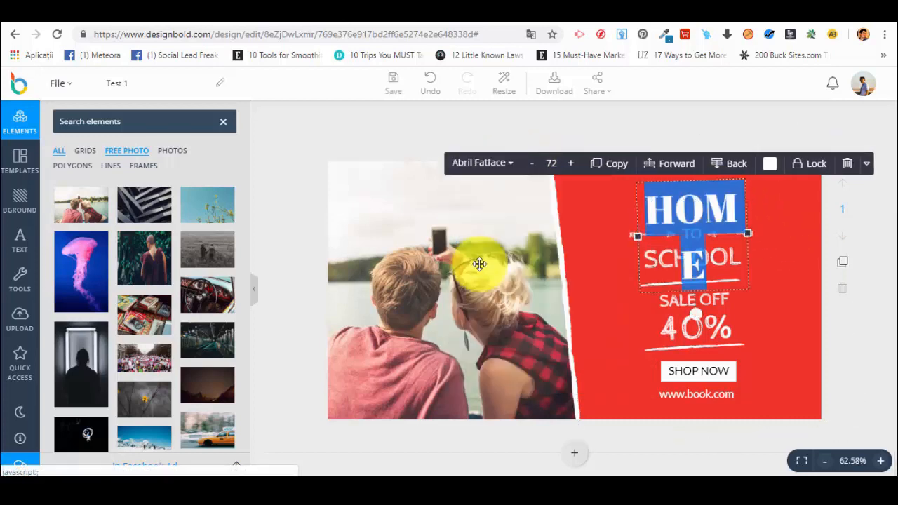
Set the HOME heading's font to Alex Brush and its size to 48.
left_click(491, 166)
scroll(504, 301, "down", 3)
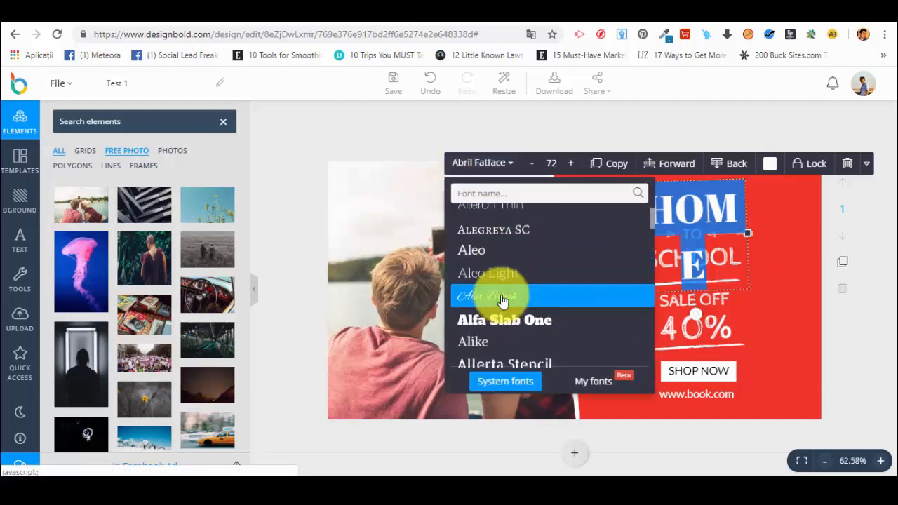
left_click(502, 298)
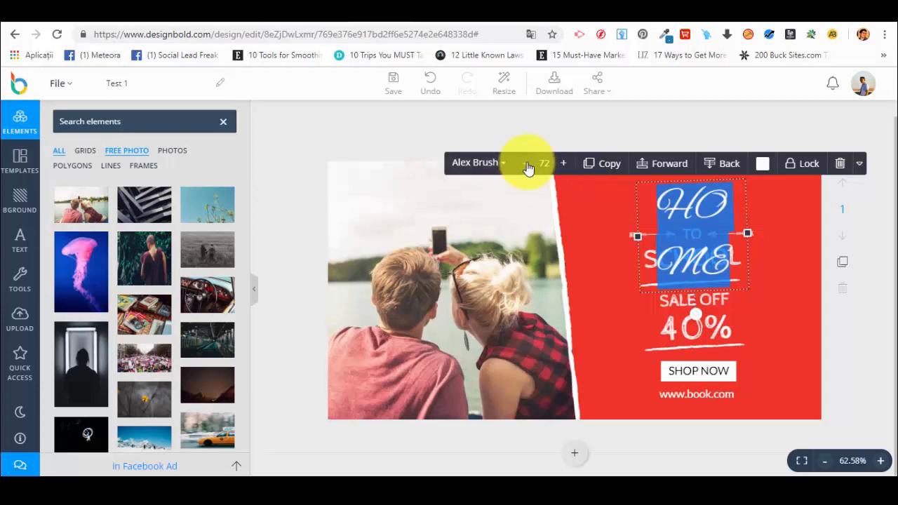
left_click(526, 165)
left_click(527, 166)
left_click(561, 164)
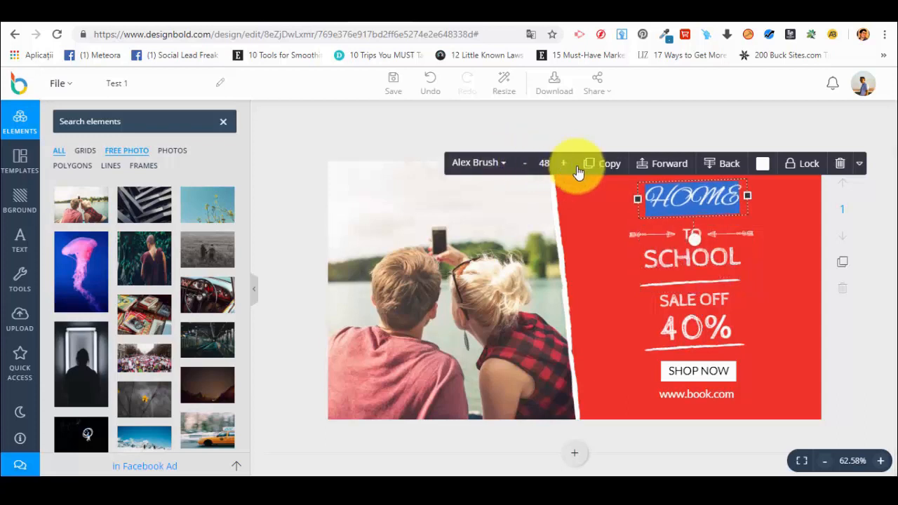
Switch the HOME heading's uppercase off and on again, and set its transparency to 72.
left_click(859, 169)
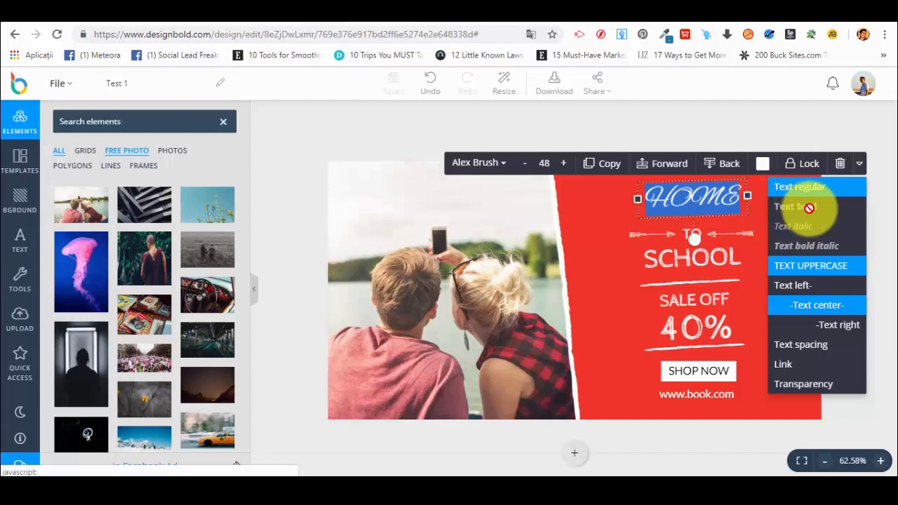
left_click(824, 270)
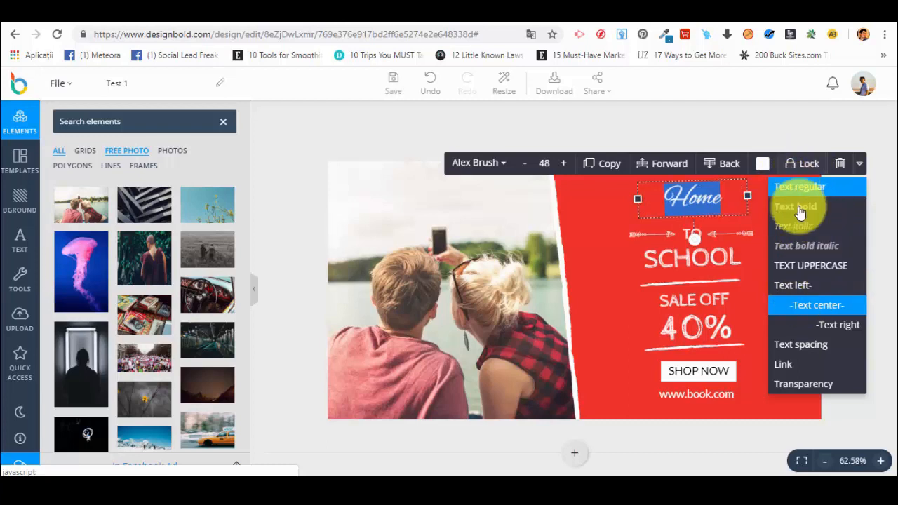
left_click(817, 268)
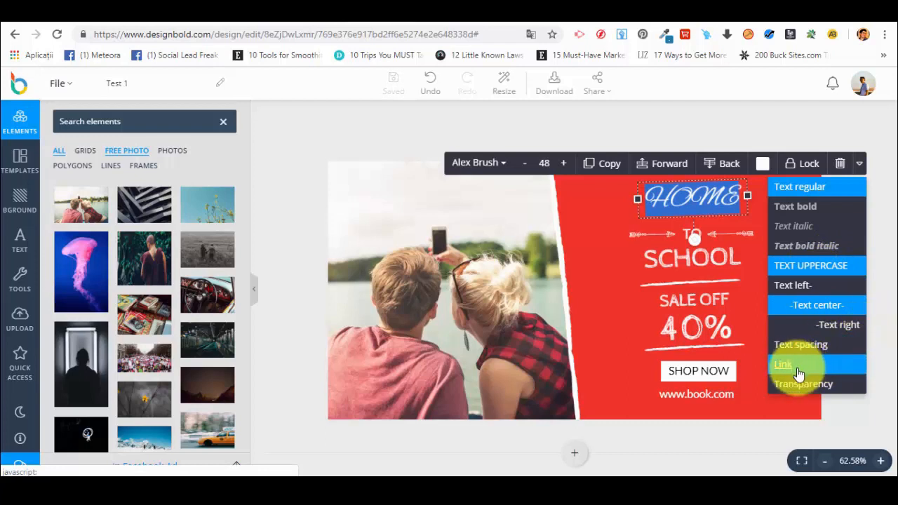
left_click(805, 392)
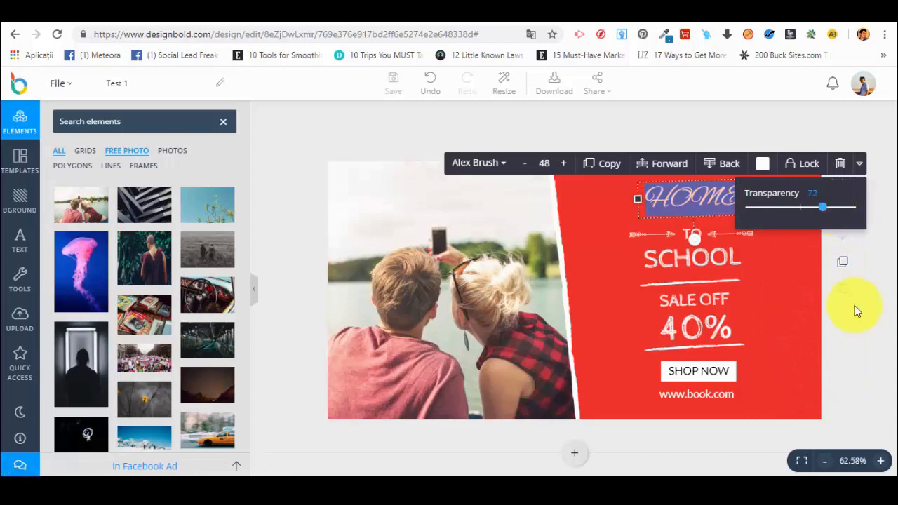
left_click(865, 353)
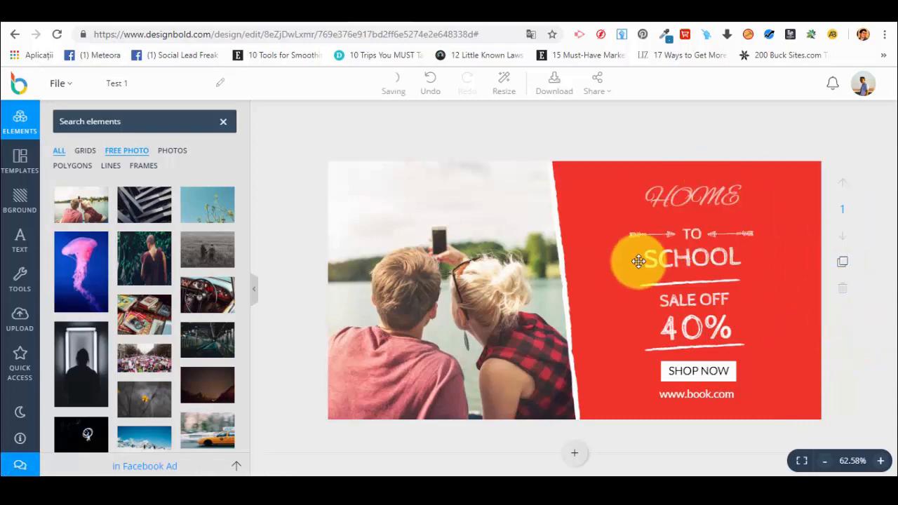
Examine the editing options of the arrow beside TO, the red panel and the SHOP NOW text.
left_click(644, 233)
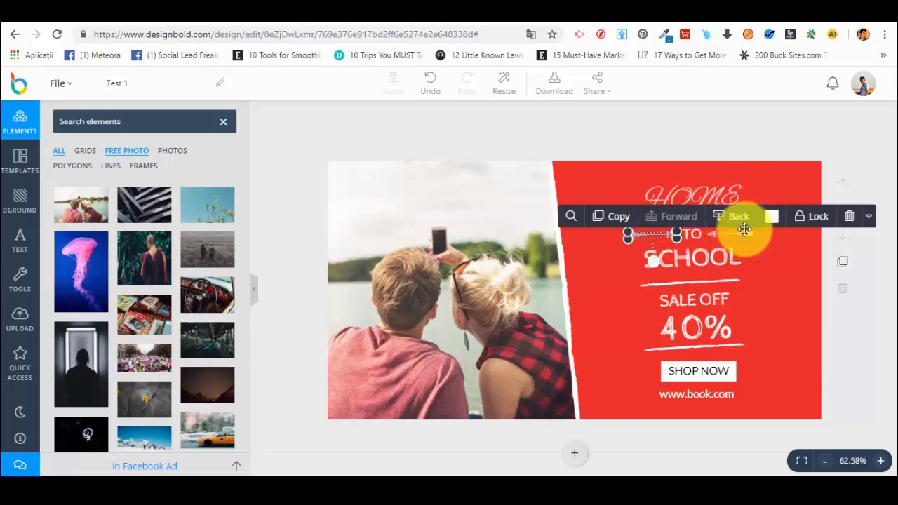
left_click(718, 257)
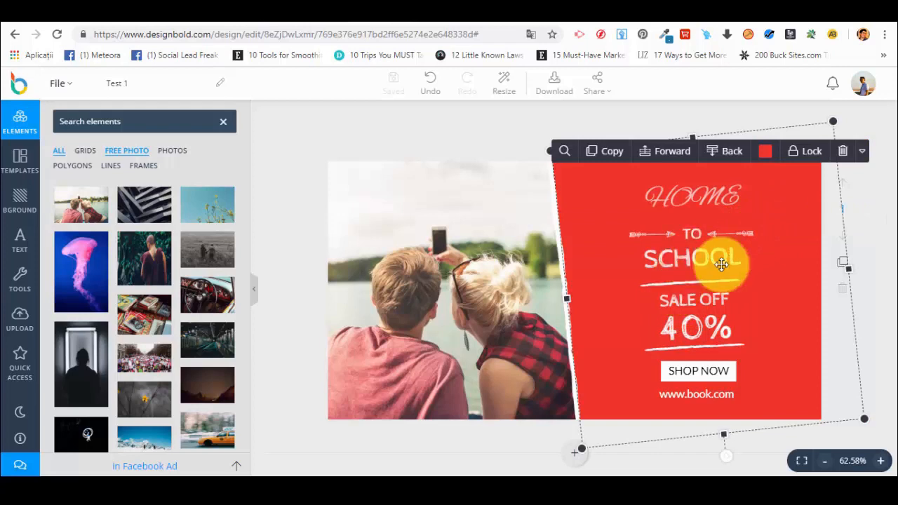
double_click(723, 369)
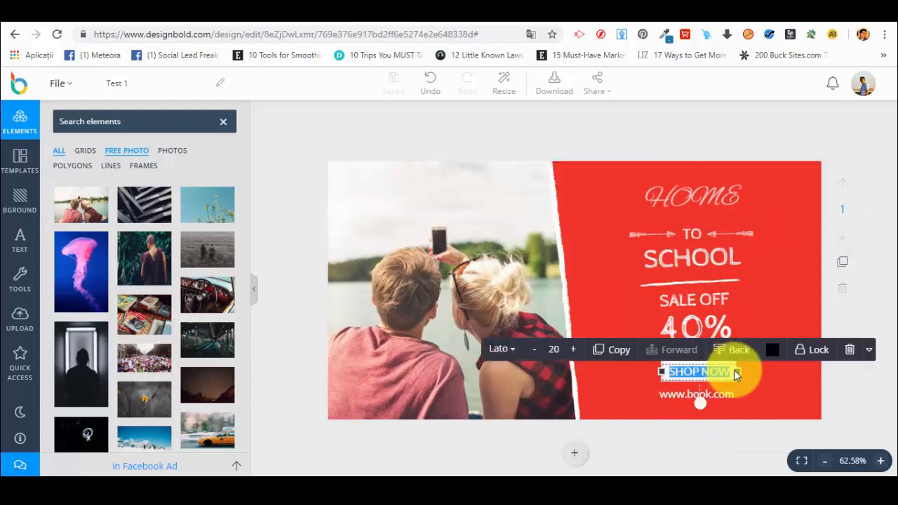
left_click(864, 308)
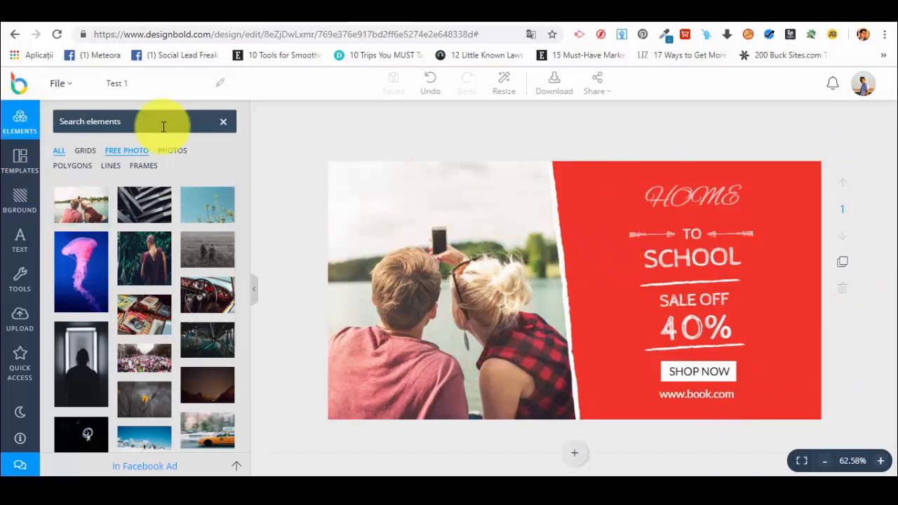
Leave the free photo list, browse the element categories and list all shapes.
left_click(223, 125)
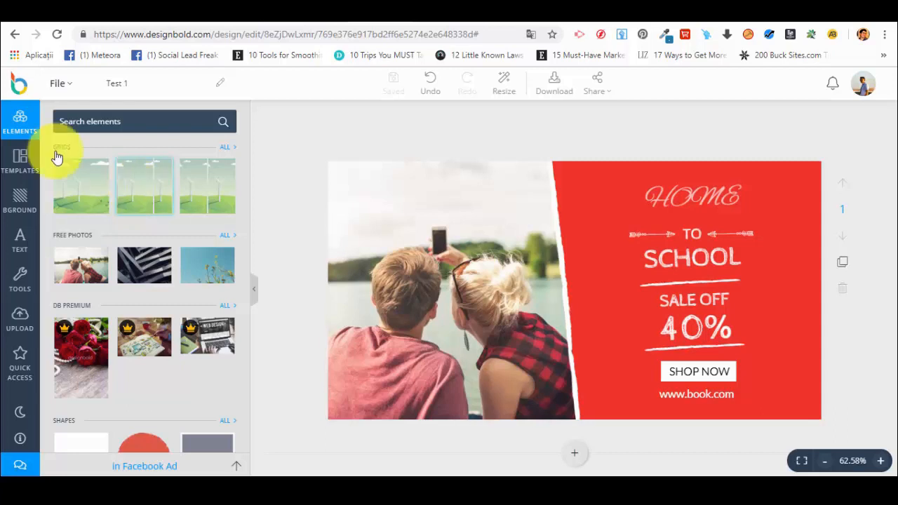
left_click(29, 145)
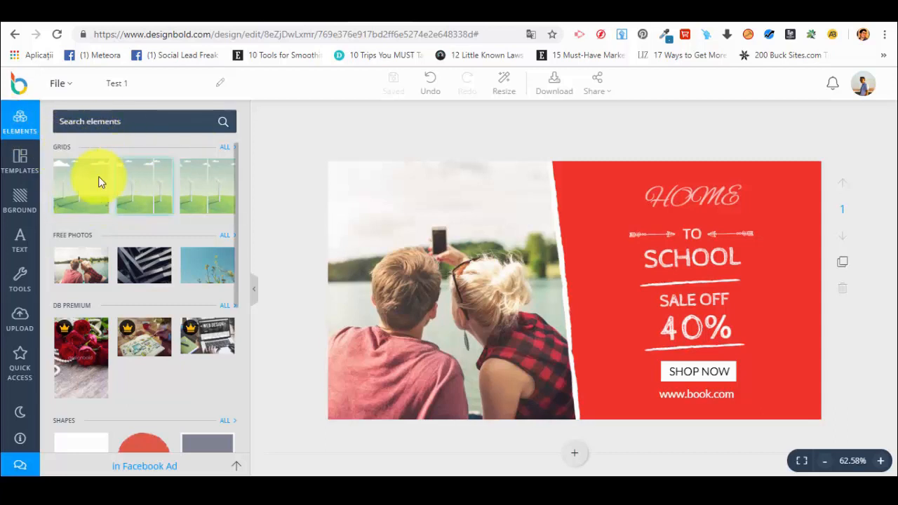
scroll(105, 250, "down", 1)
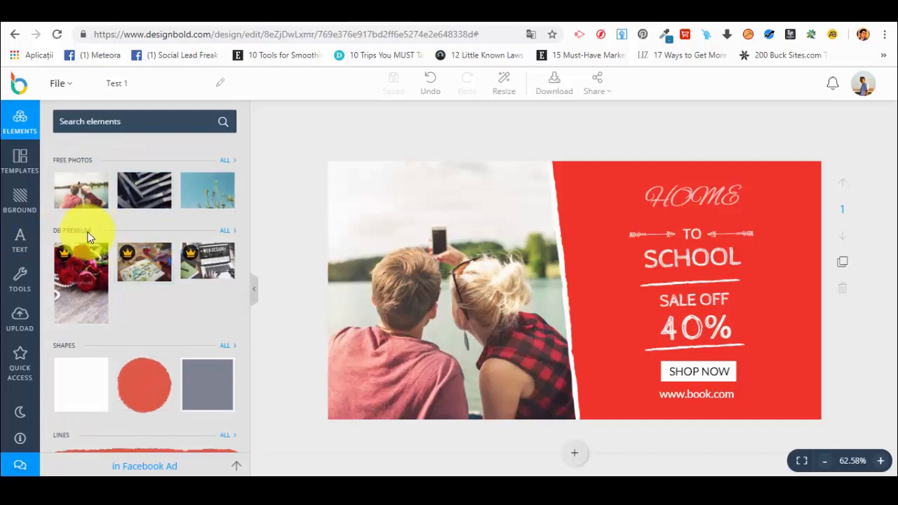
scroll(89, 237, "down", 1)
scroll(84, 232, "down", 1)
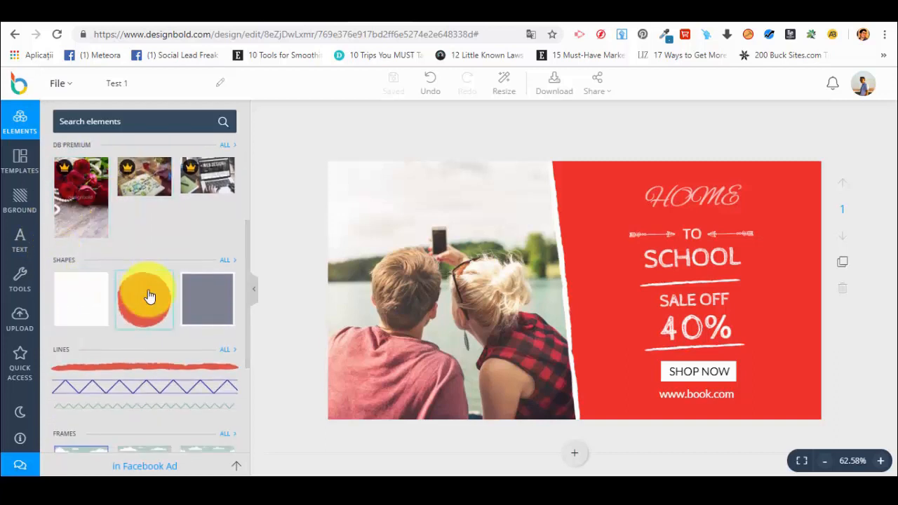
scroll(150, 297, "down", 1)
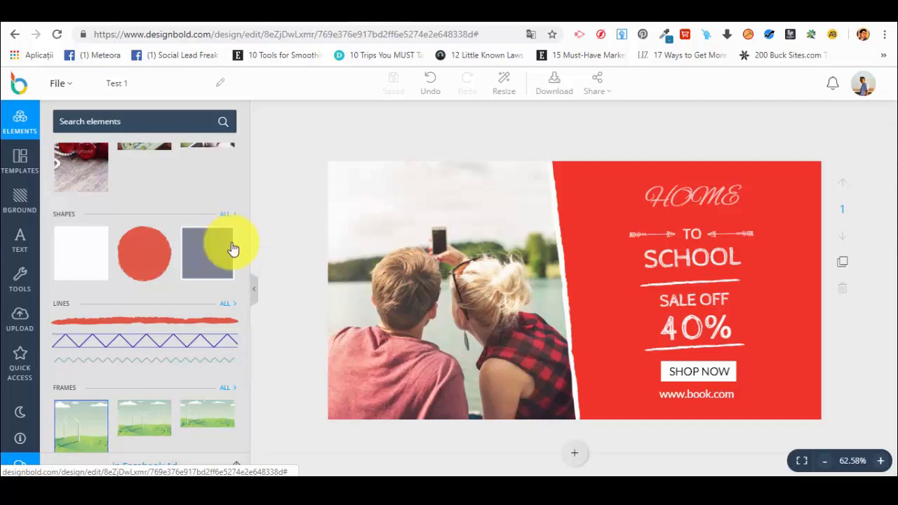
left_click(230, 215)
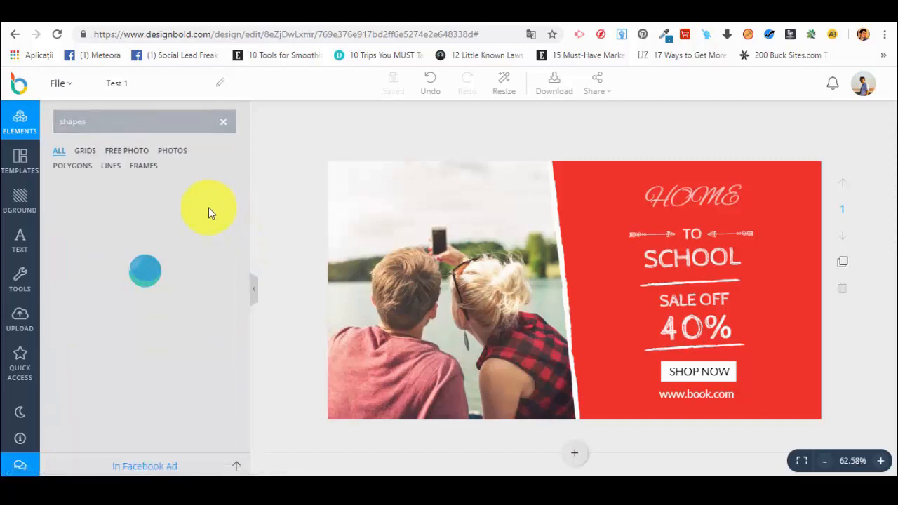
Browse the shapes, add the light blue circle with the white inner ring, and place it in the photo's upper-left corner.
scroll(142, 265, "down", 1)
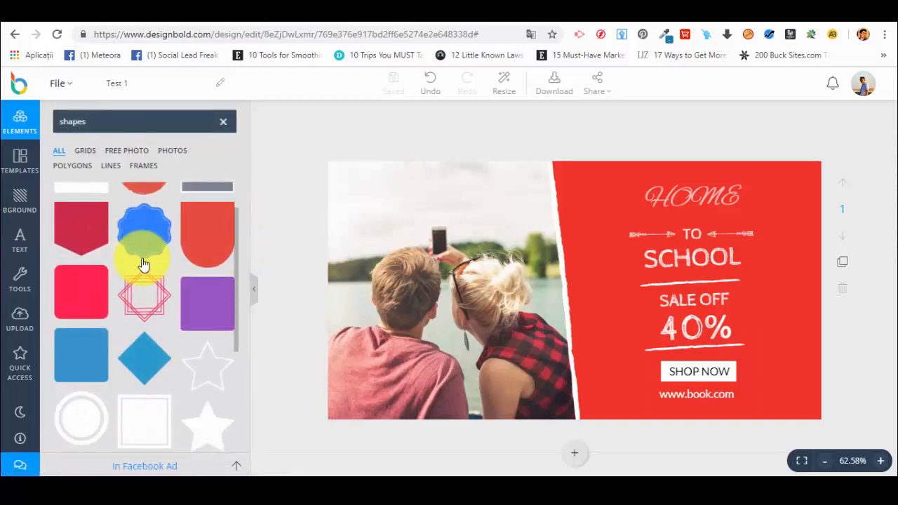
scroll(142, 265, "down", 3)
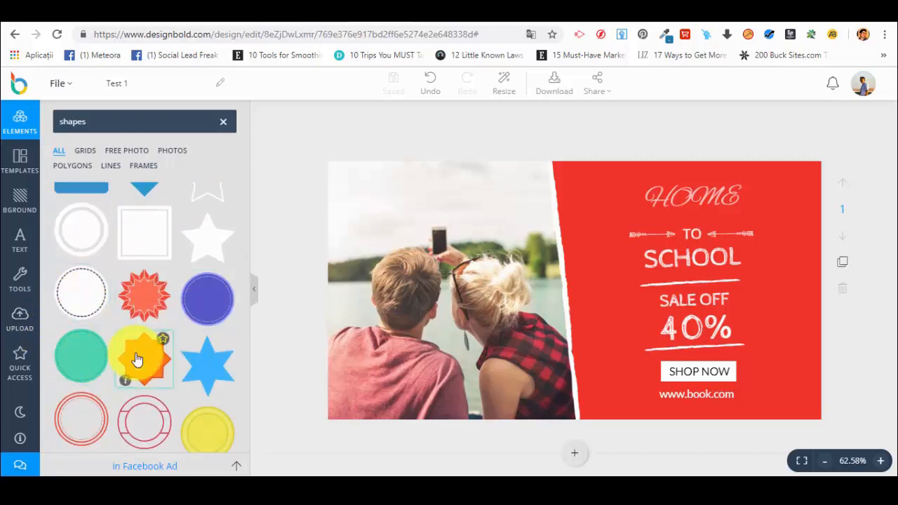
scroll(137, 359, "up", 3)
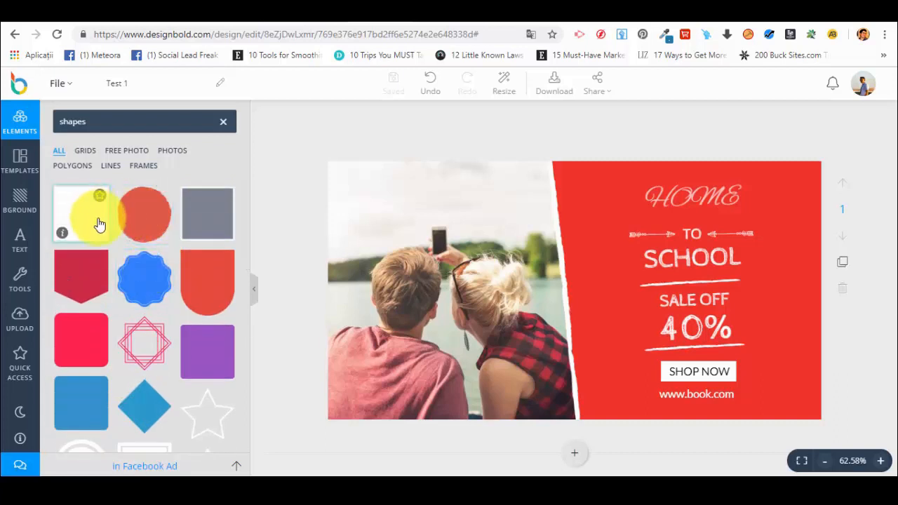
scroll(120, 262, "down", 5)
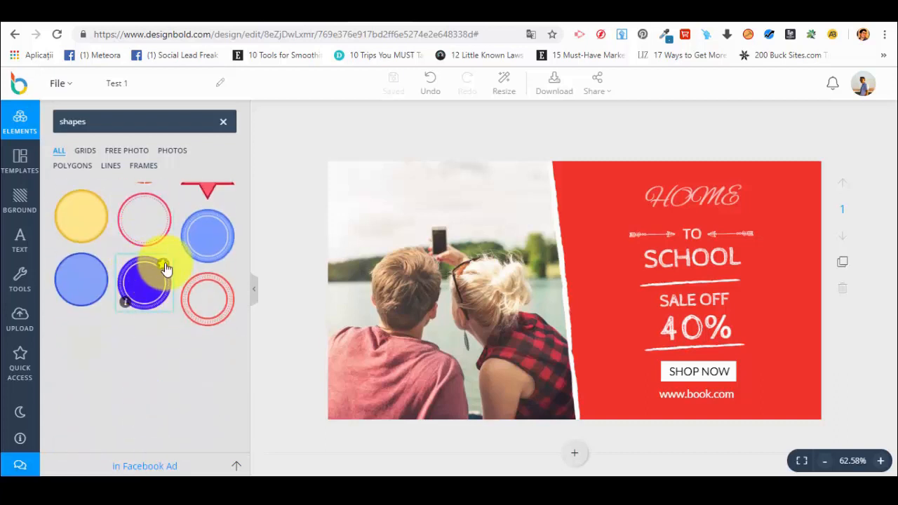
left_click(207, 236)
left_click_drag(578, 296, 368, 203)
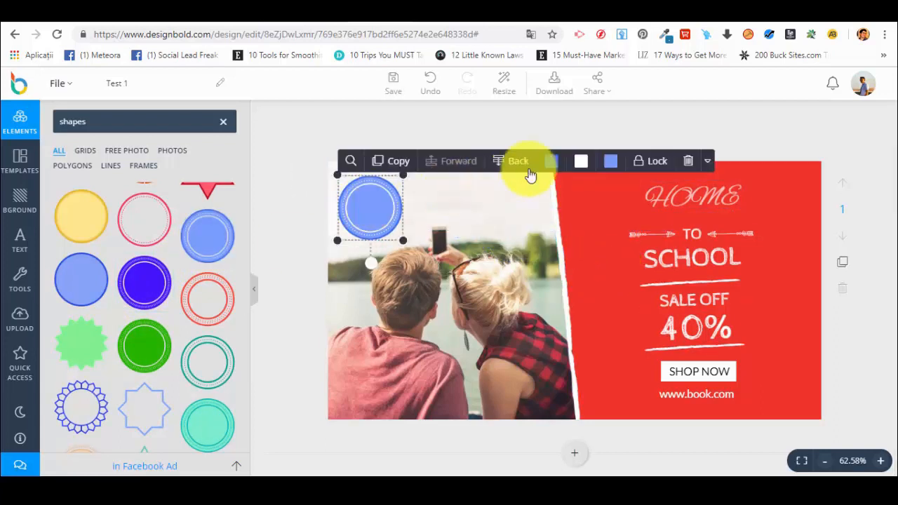
Check the blue circle's additional options and delete the circle from the design.
left_click(707, 161)
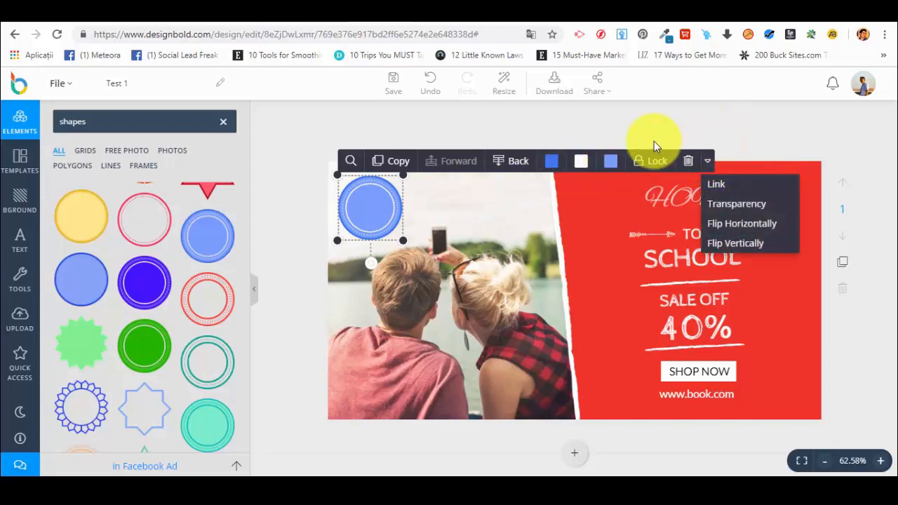
left_click(689, 163)
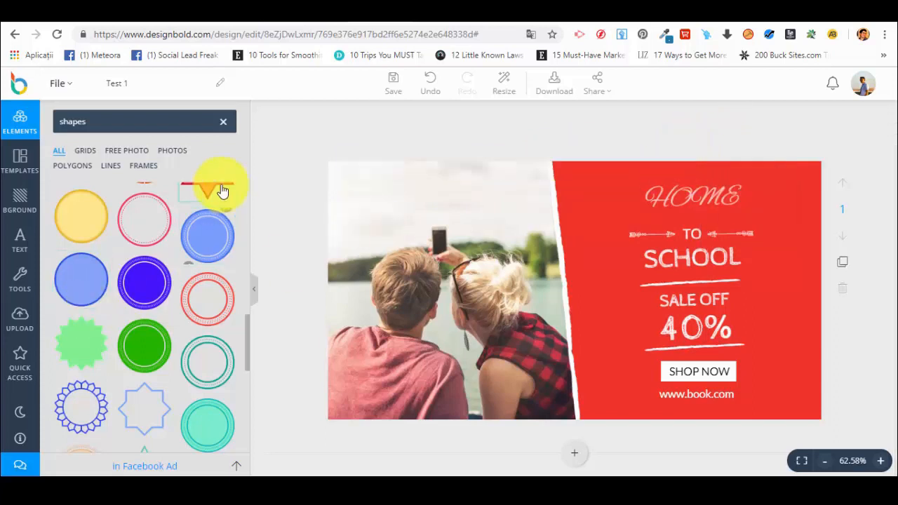
Add the red six-pointed star shape to the photo's upper-left corner and select it.
scroll(210, 252, "up", 1)
left_click_drag(209, 237, 380, 199)
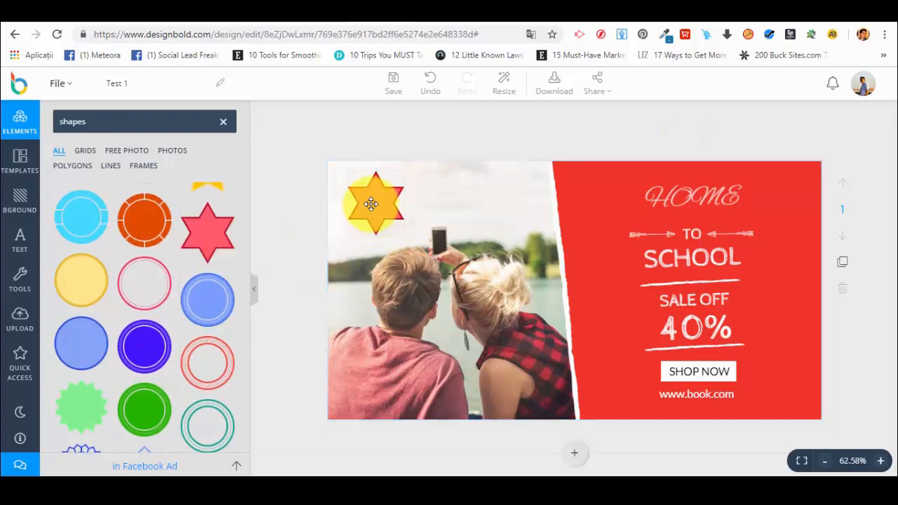
left_click(371, 202)
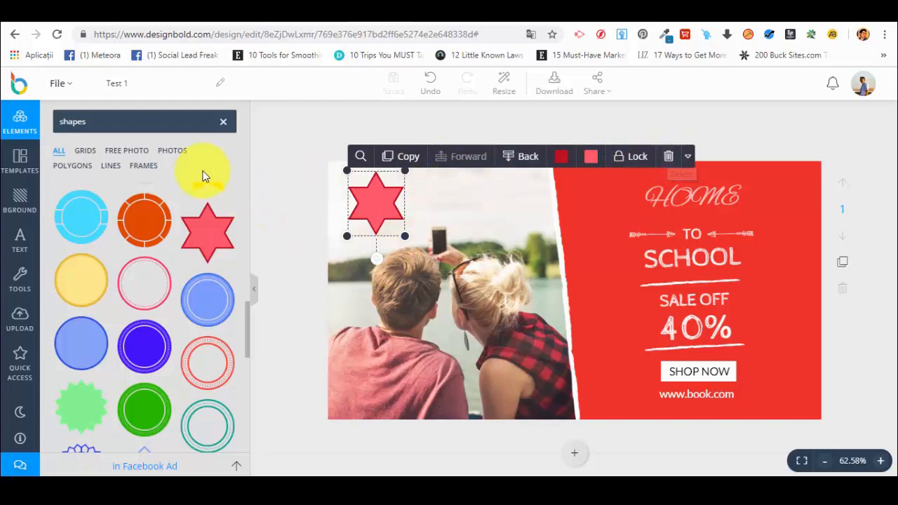
Clear the shapes search, look through the grids, frames and lines categories, and return to the element overview.
left_click(171, 121)
left_click(85, 151)
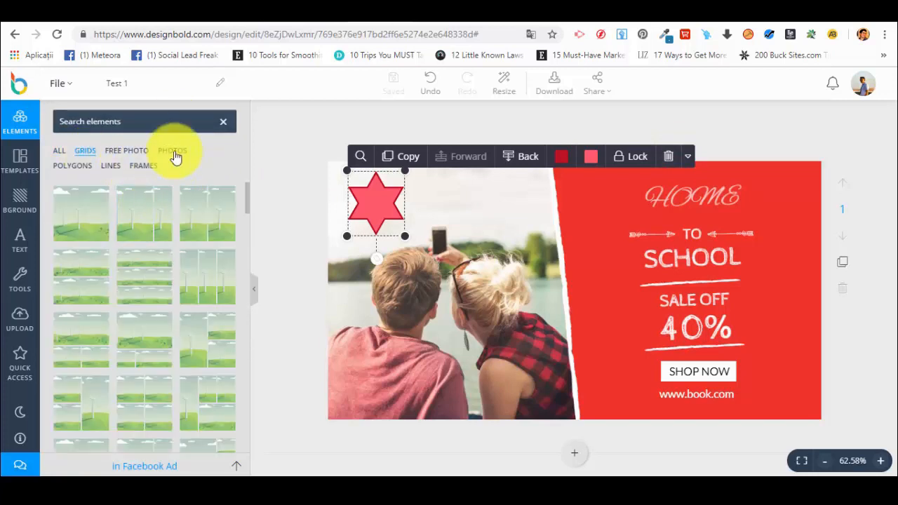
left_click(143, 166)
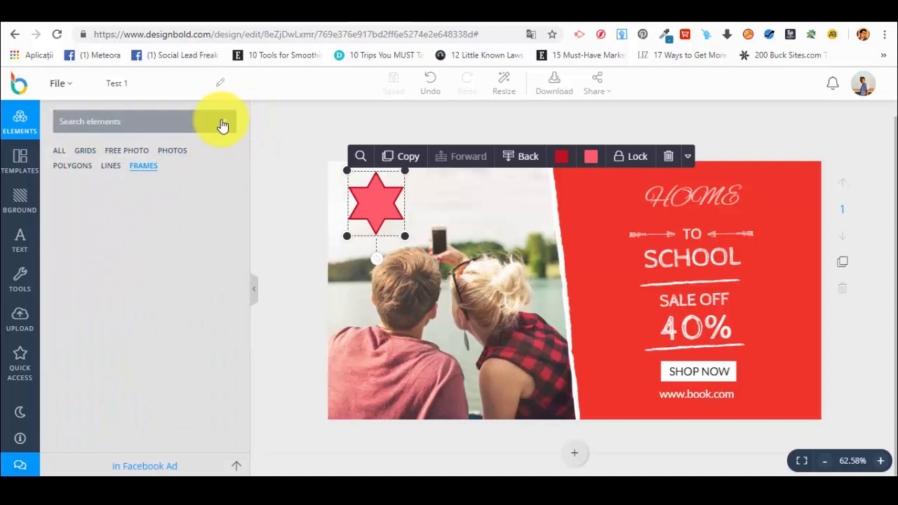
scroll(175, 264, "down", 4)
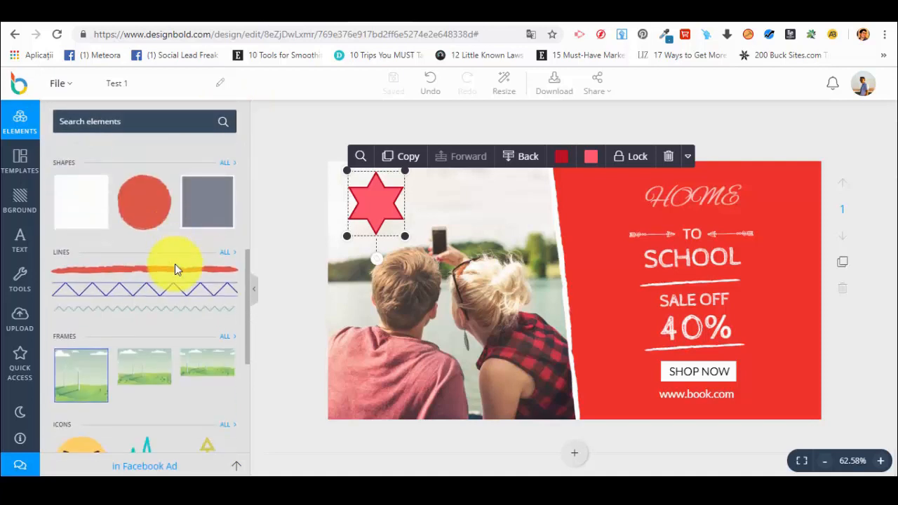
left_click(229, 252)
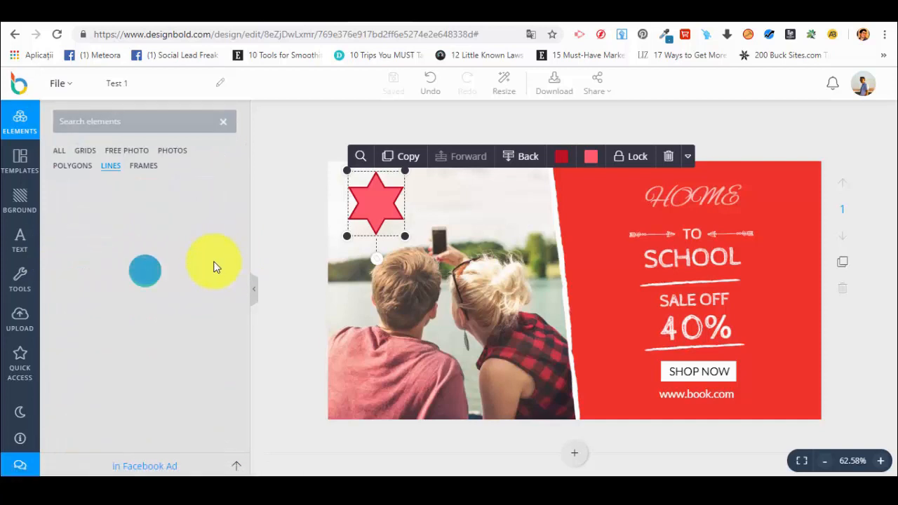
left_click(228, 125)
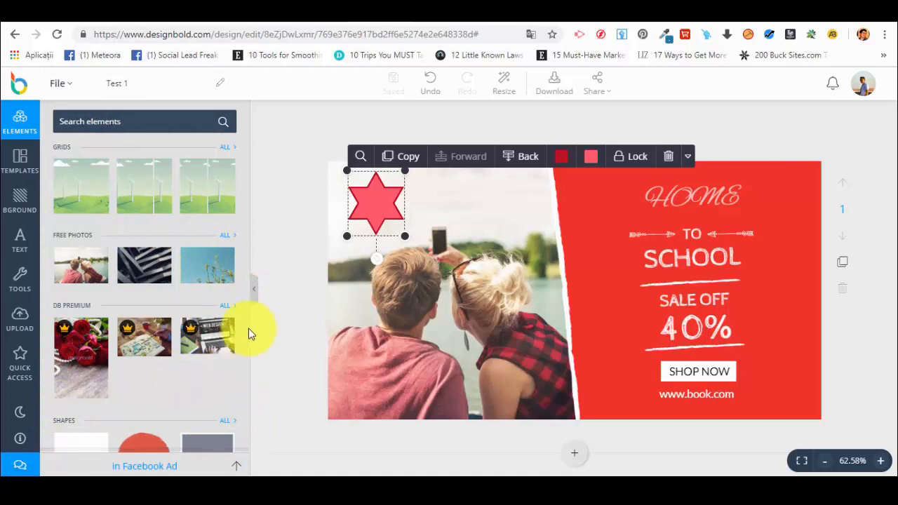
Hide the element library, show it again and look through its categories down to the icons.
left_click(254, 289)
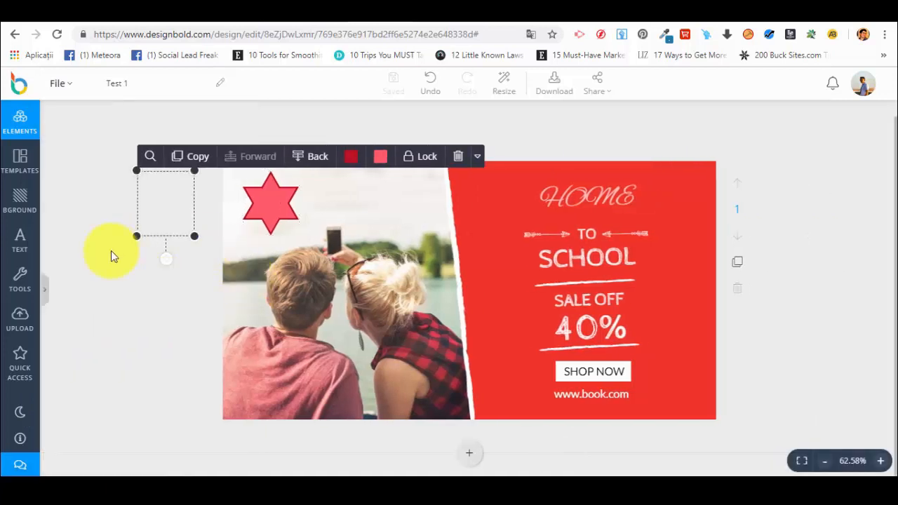
left_click(44, 290)
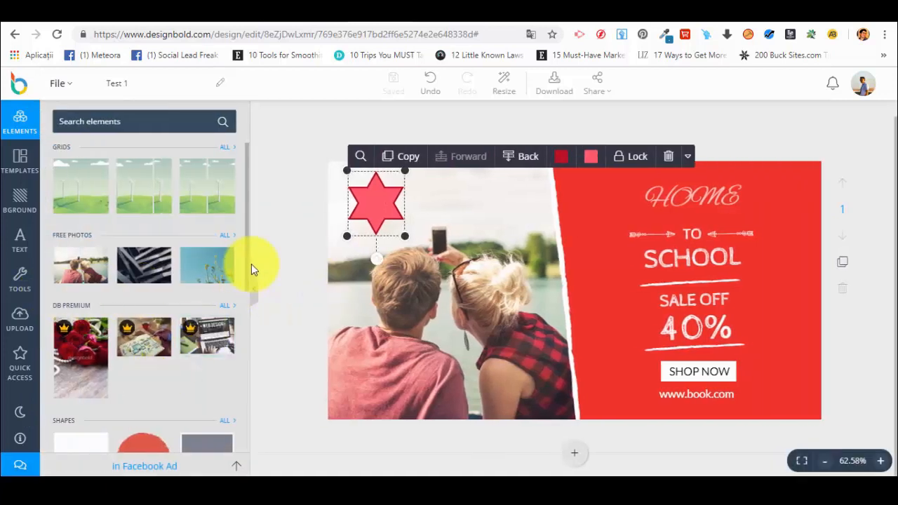
left_click_drag(246, 271, 227, 453)
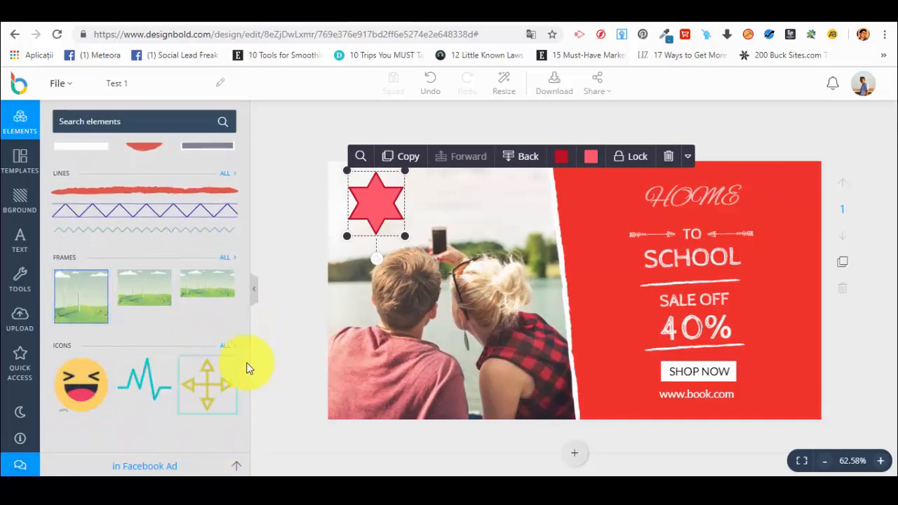